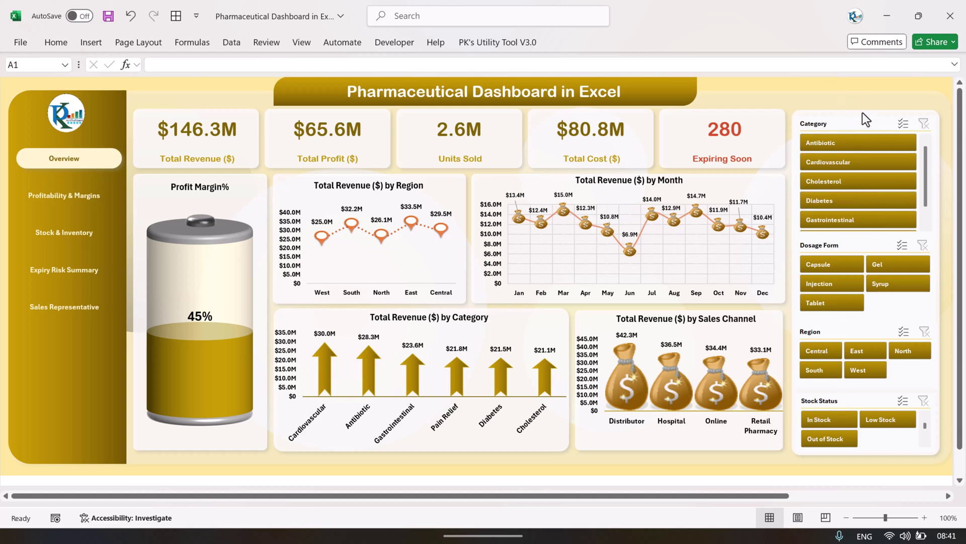
Filter the overview dashboard by the Cardiovascular, Cholesterol and Diabetes categories one after another, and clear the category filter
left_click(836, 164)
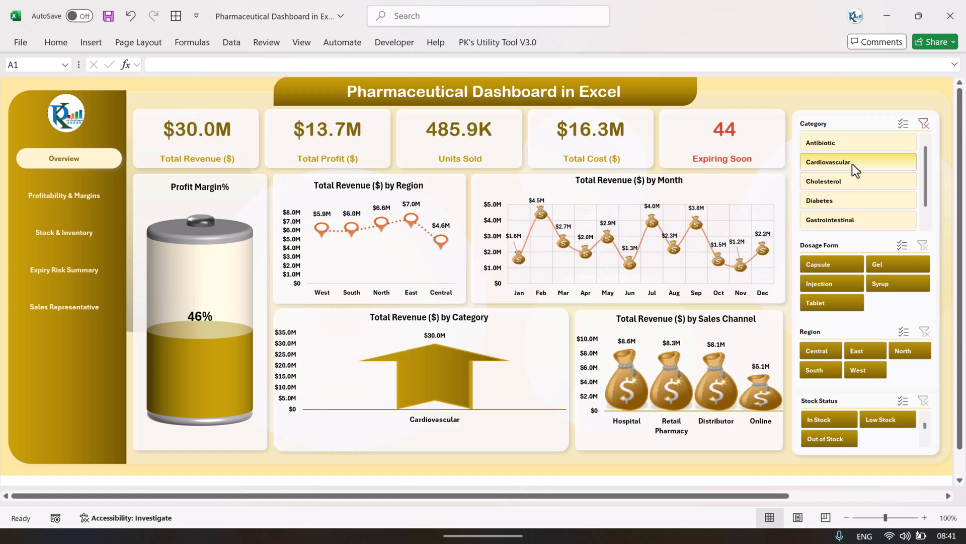
left_click(842, 182)
left_click(832, 203)
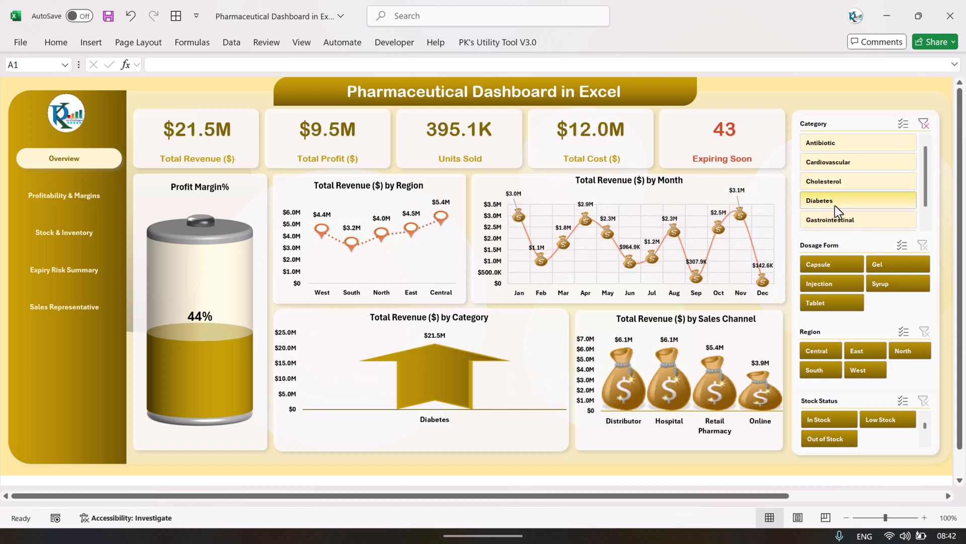
left_click(924, 124)
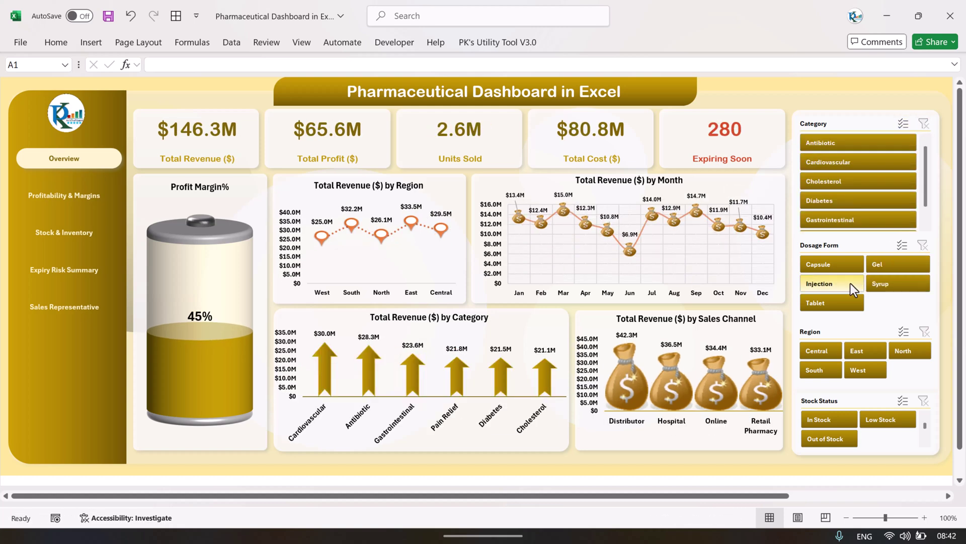
Filter the overview dashboard by the Capsule, Syrup and Tablet dosage forms one after another, and clear the dosage form filter
left_click(850, 257)
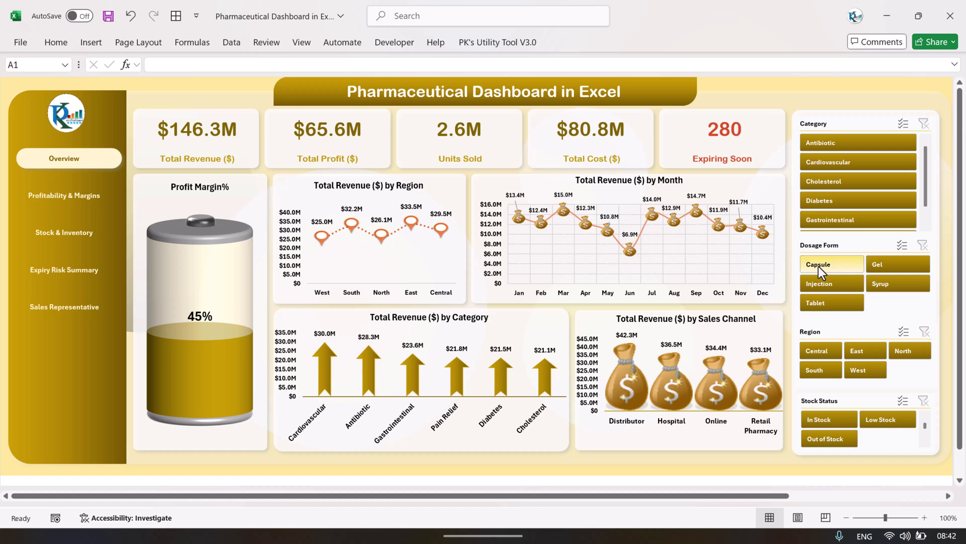
left_click(890, 283)
left_click(833, 304)
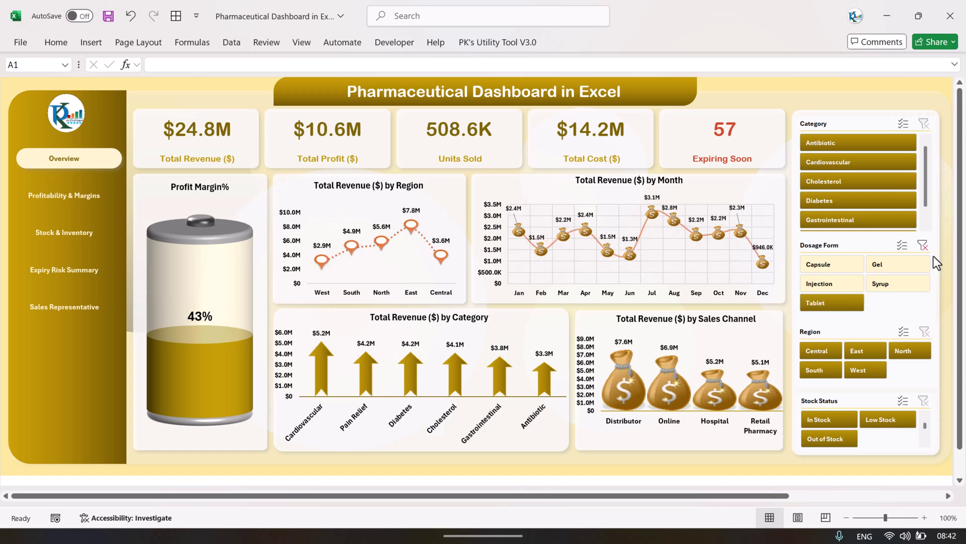
left_click(923, 247)
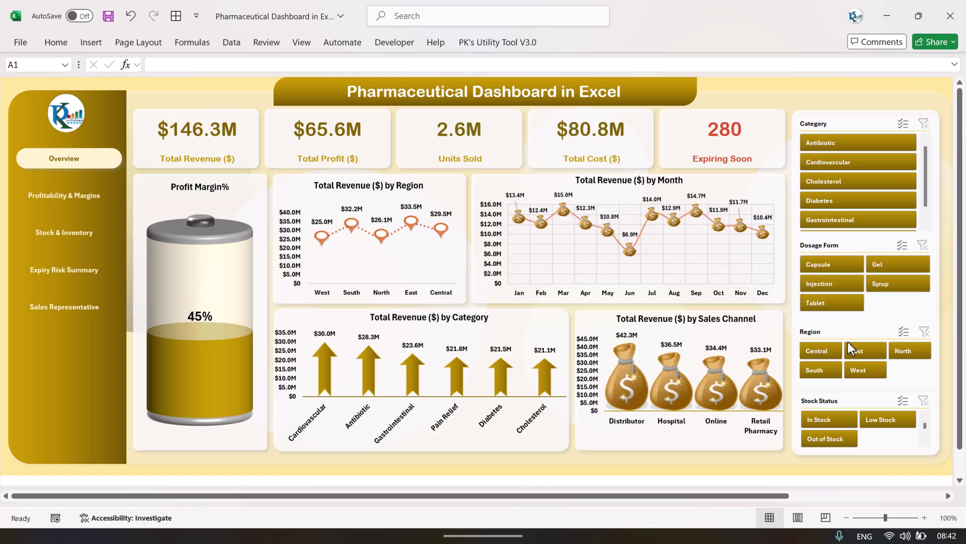
Filter the overview dashboard by the Central, East, North and West regions one after another, and clear the region filter
left_click(829, 351)
left_click(875, 351)
left_click(904, 350)
left_click(871, 367)
left_click(926, 332)
Filter the overview dashboard by Low Stock, Out of Stock and In Stock one after another, and clear the stock status filter
left_click(888, 420)
left_click(829, 439)
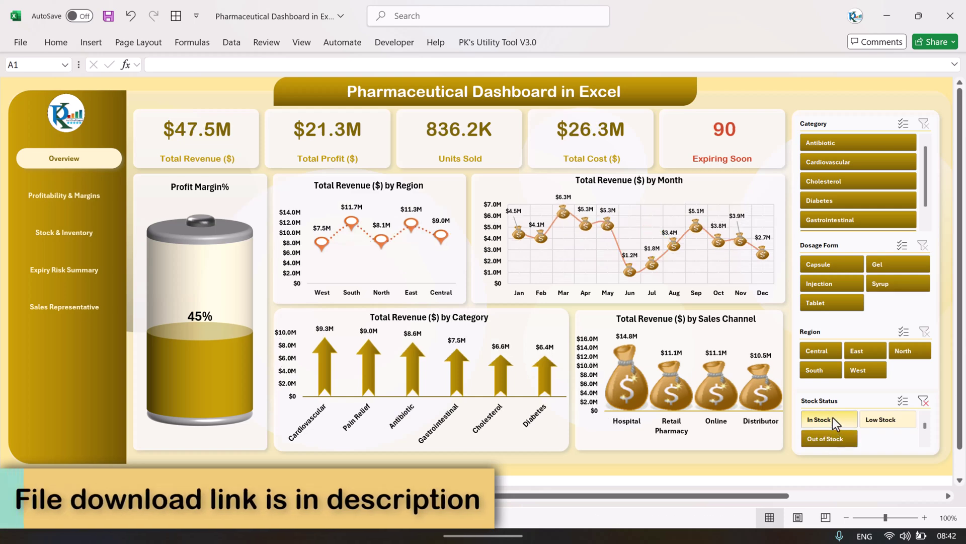
left_click(829, 419)
left_click(925, 401)
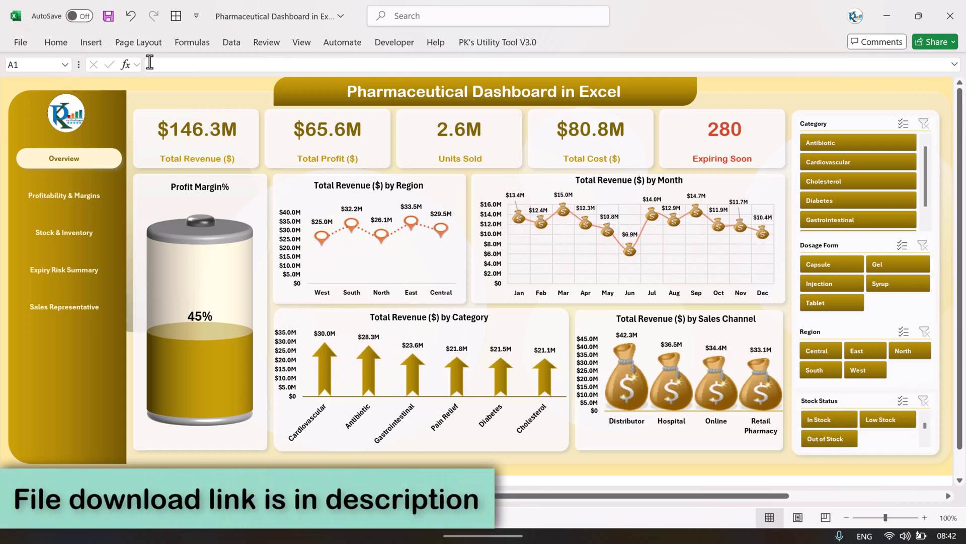
Show the Profitability & Margins page filtered by the Cholesterol, Diabetes and Gastrointestinal categories in turn, and clear the category filter
left_click(71, 197)
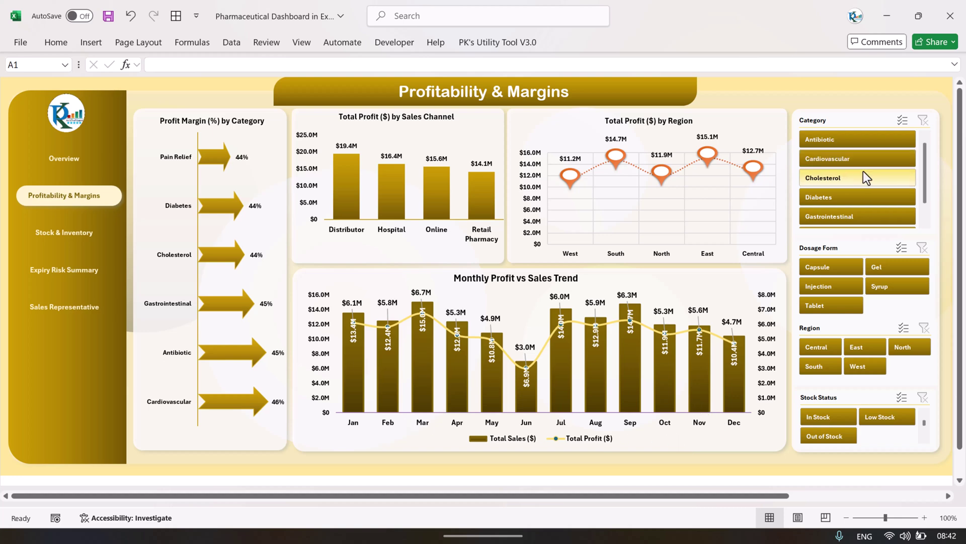
left_click(850, 174)
left_click(838, 198)
left_click(829, 216)
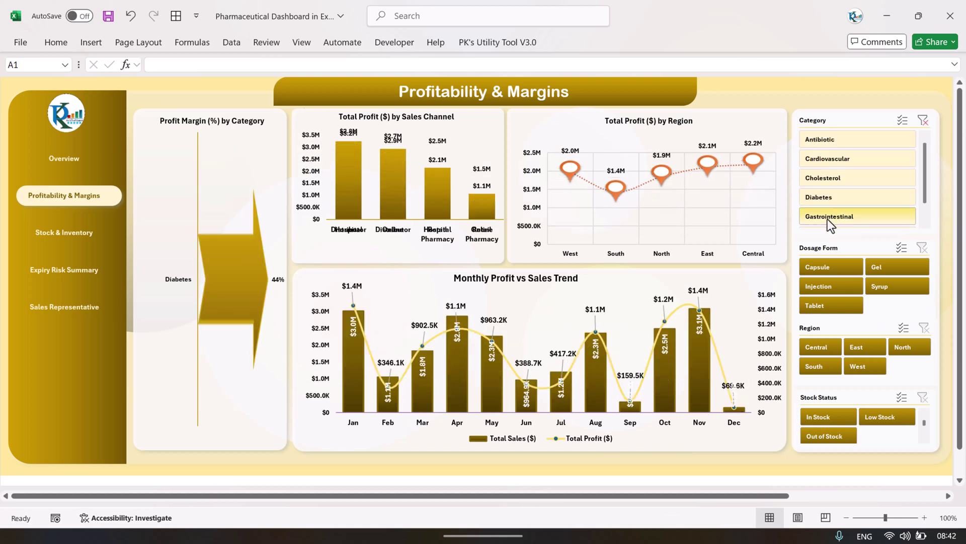
left_click(922, 120)
Filter the profitability charts by the Capsule, Syrup, Injection and Gel dosage forms in turn, and clear the dosage form filter
left_click(846, 267)
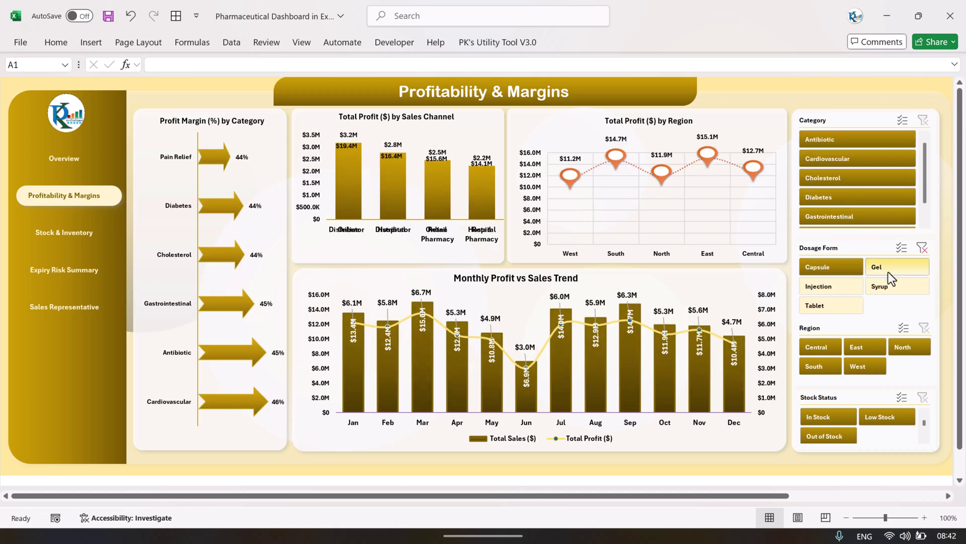
left_click(890, 285)
left_click(833, 288)
left_click(892, 266)
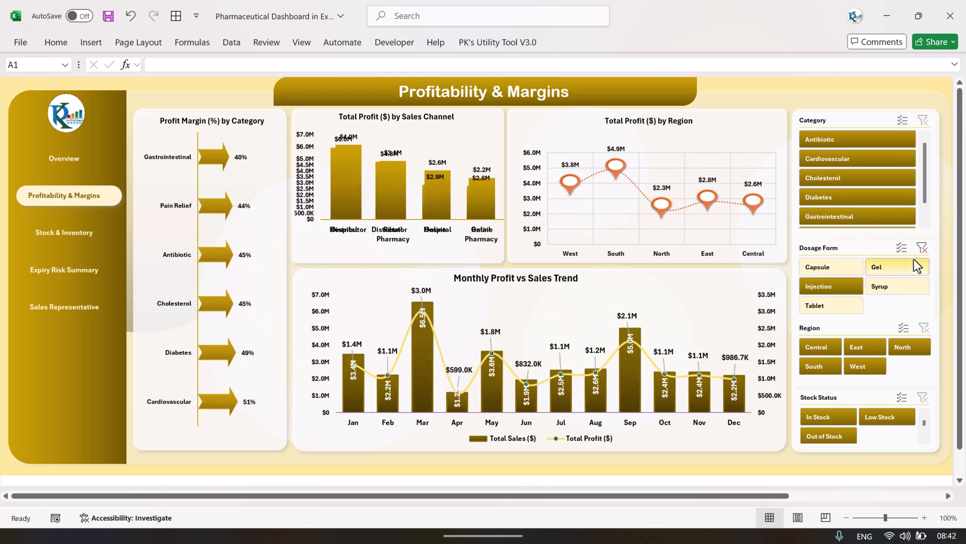
left_click(922, 247)
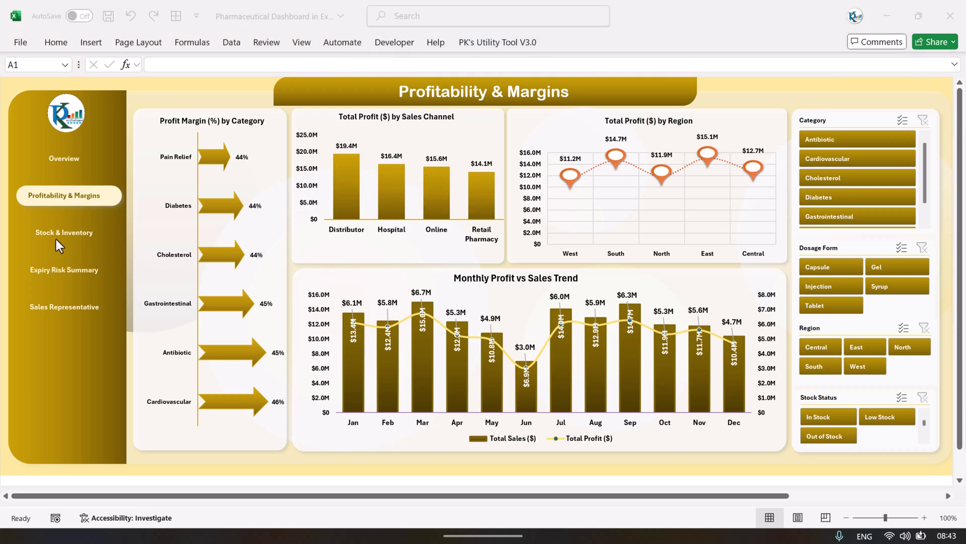
Examine the charts on the Stock & Inventory, Expiry Risk Summary and Sales Representative pages in turn
left_click(75, 234)
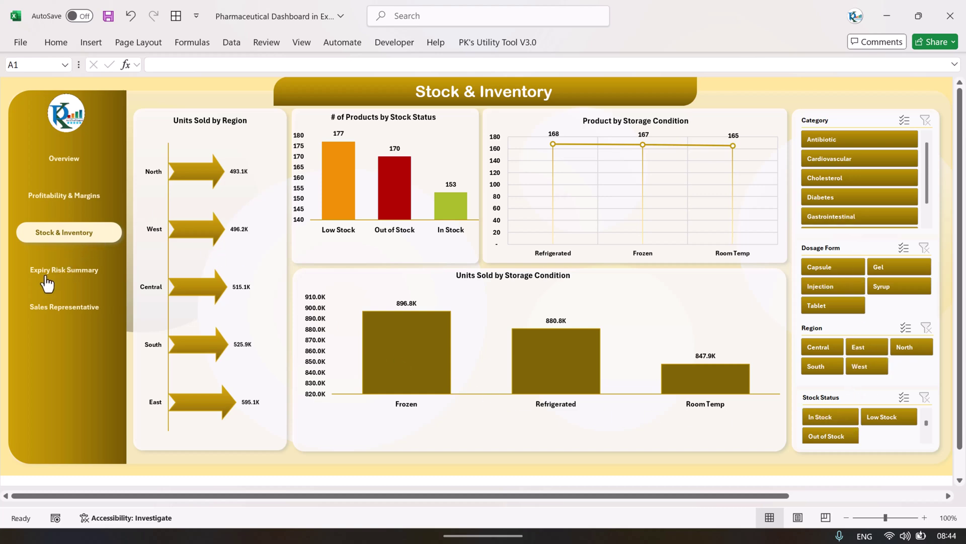
left_click(67, 275)
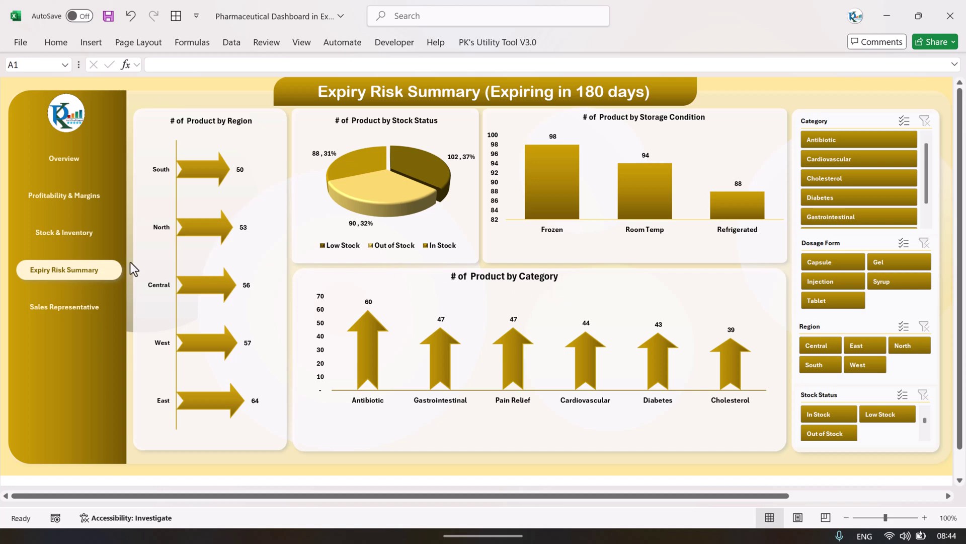
left_click(67, 316)
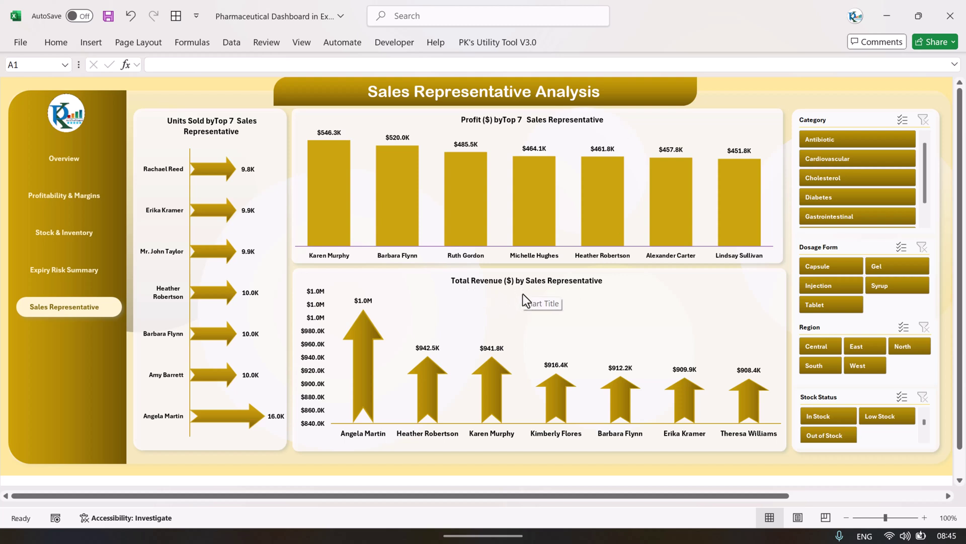
Filter the sales representative charts by the Gastrointestinal category, clear that filter, and filter by the Tablet dosage form
left_click(848, 215)
left_click(923, 120)
left_click(831, 308)
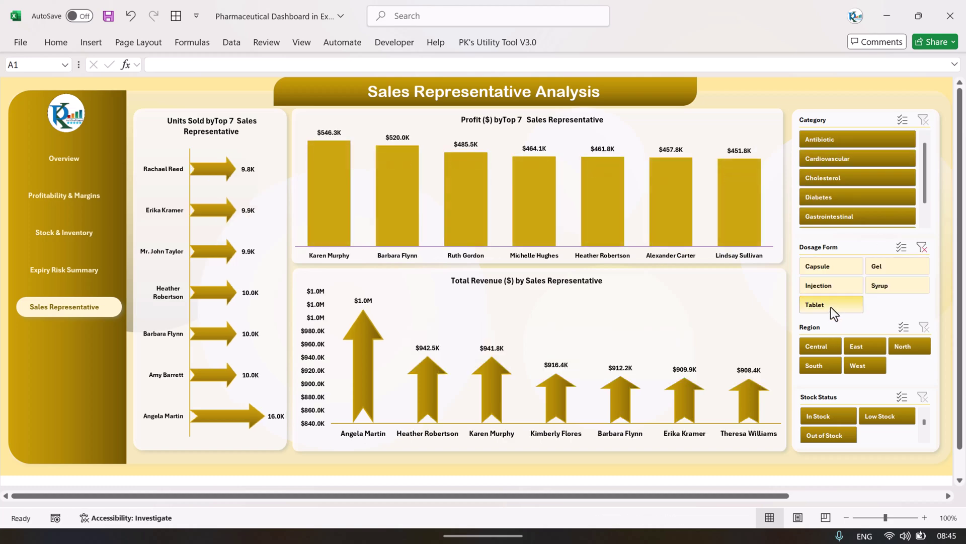
Filter the sales representative charts by the South, West, North, East and Central regions in turn, and clear the region filter
left_click(821, 361)
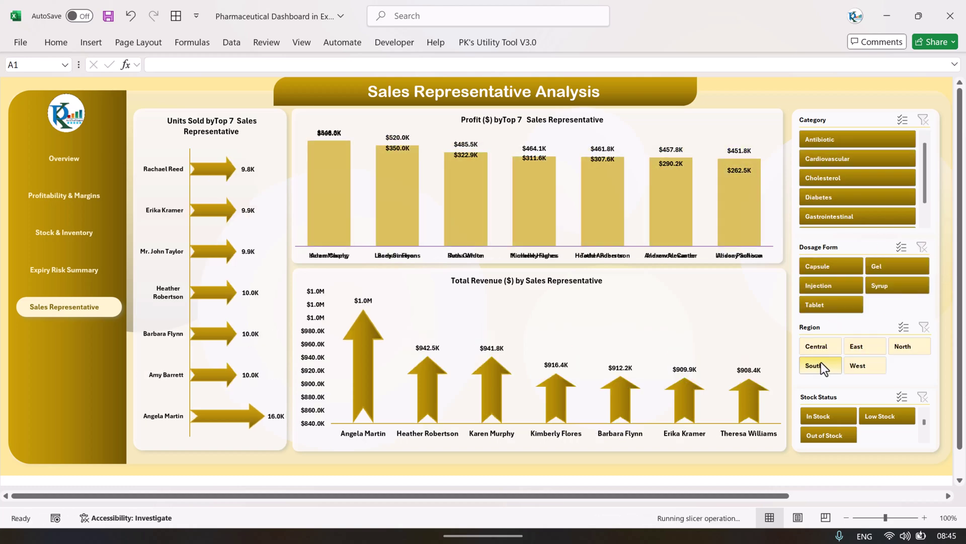
left_click(878, 359)
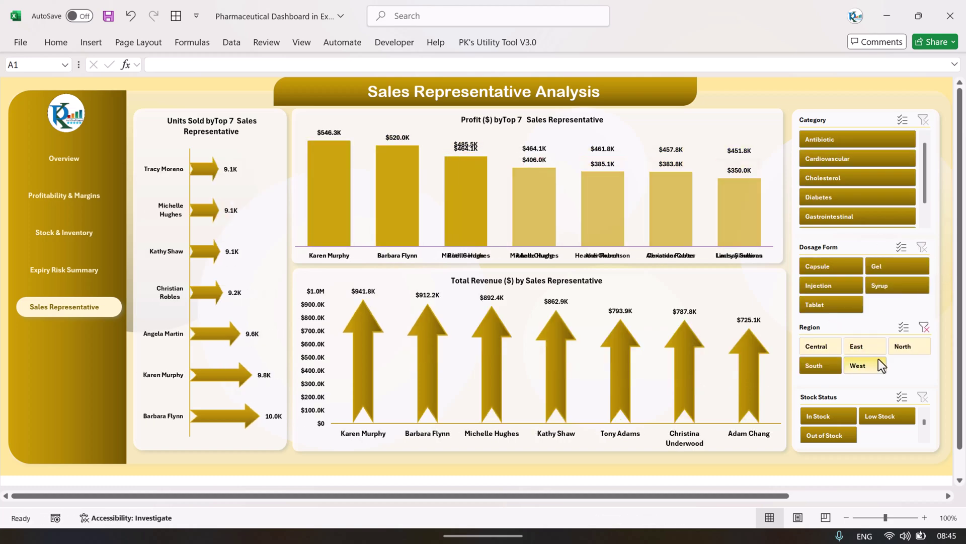
left_click(911, 342)
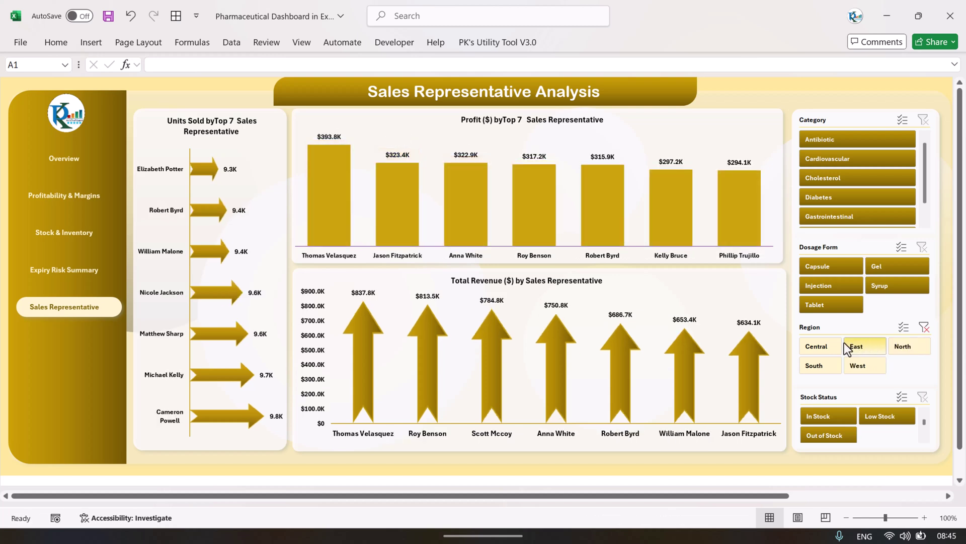
left_click(815, 345)
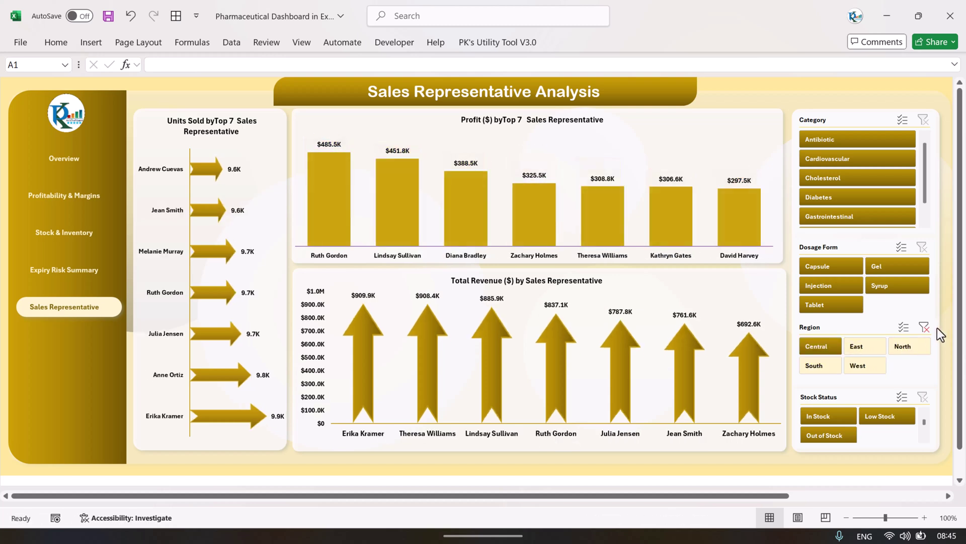
left_click(924, 327)
Return to the Overview page and enable the display of sheet tabs for this workbook in the advanced Excel options
left_click(63, 159)
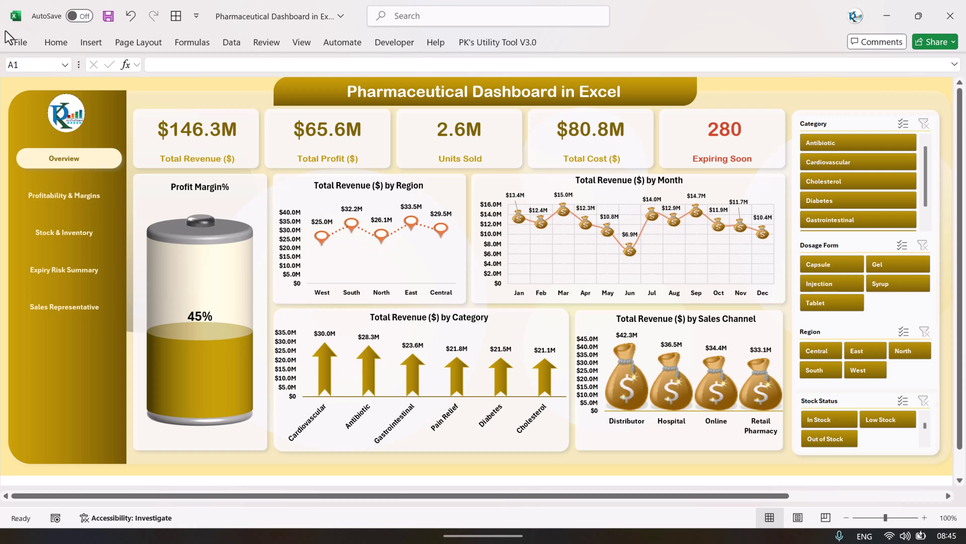
left_click(21, 43)
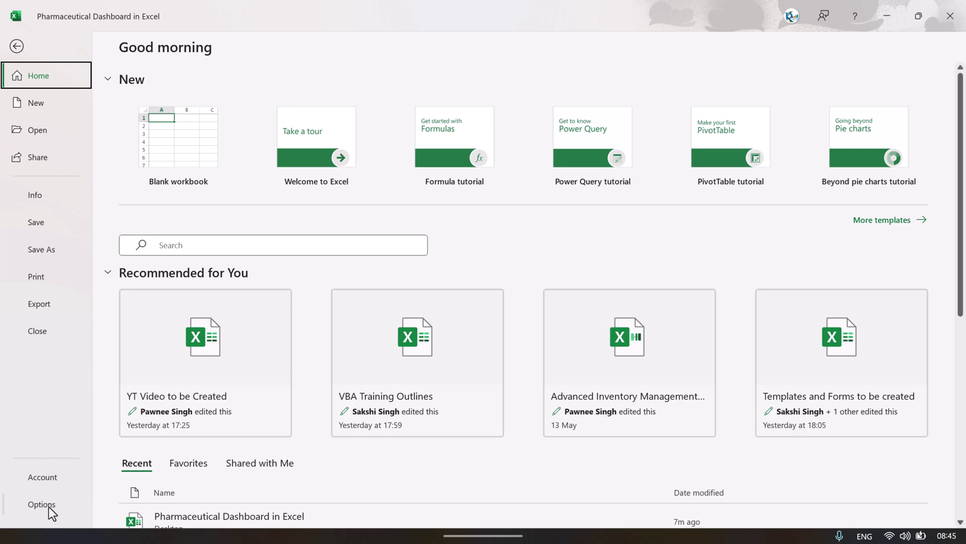
left_click(49, 506)
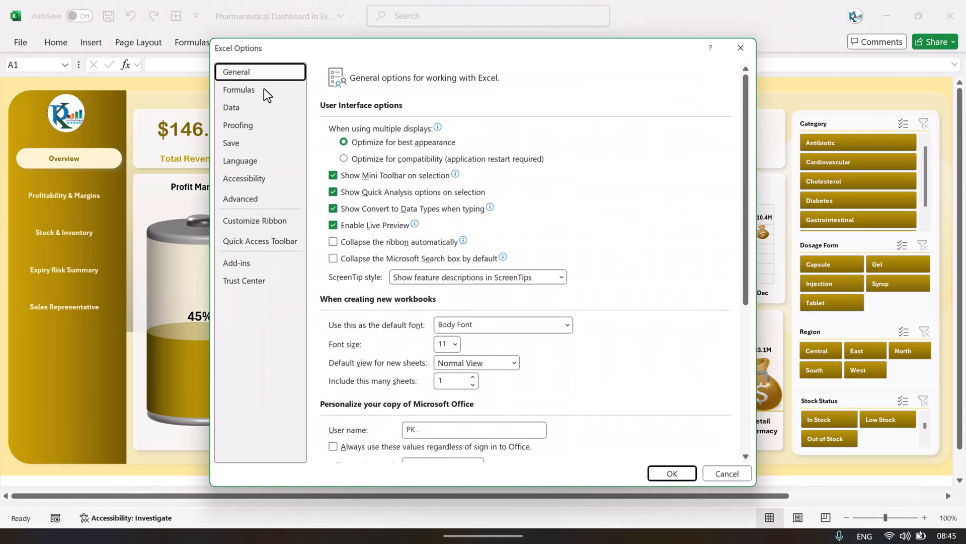
left_click(283, 203)
left_click_drag(748, 103, 753, 280)
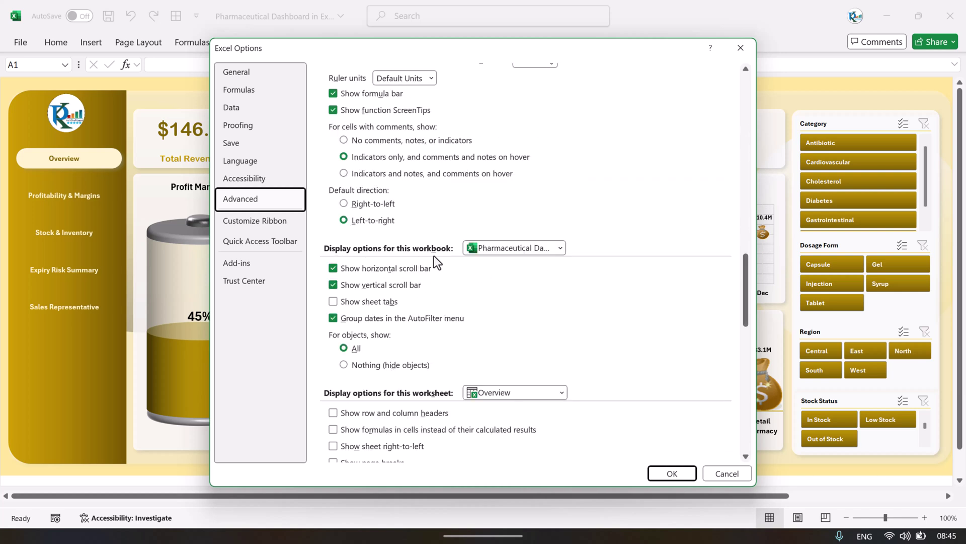
left_click(352, 304)
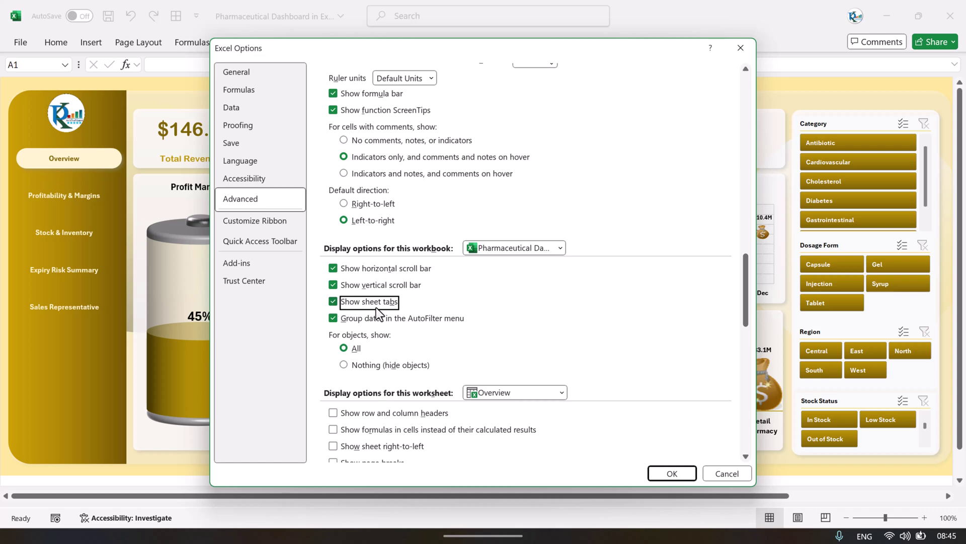
left_click(672, 473)
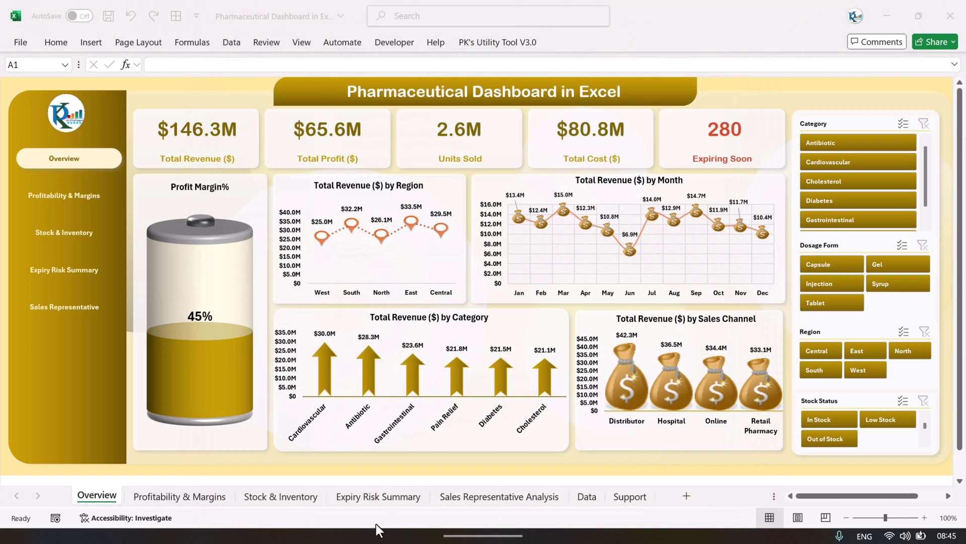
Look through the Stock & Inventory, Expiry Risk Summary and Sales Representative Analysis sheets, ending on the Data sheet
left_click(295, 498)
left_click(404, 498)
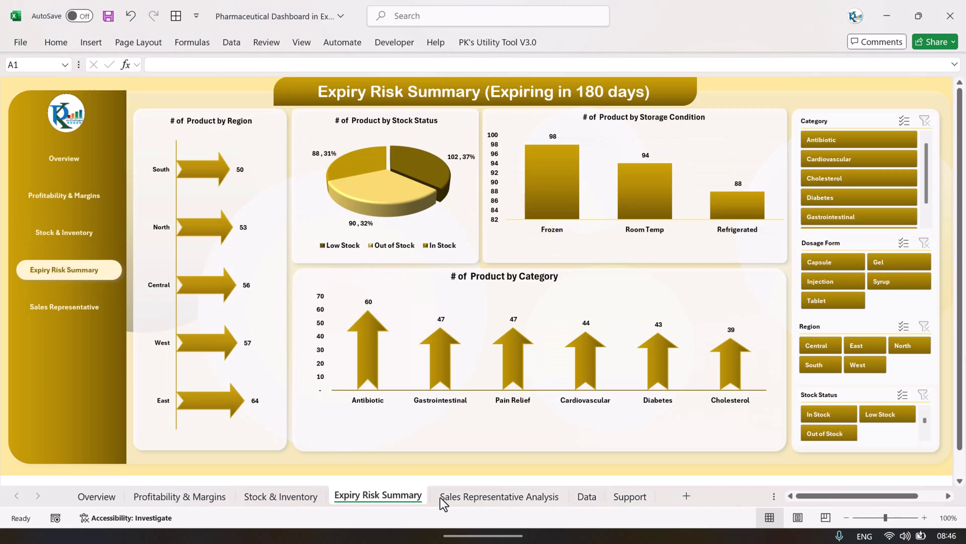
left_click(551, 498)
left_click(587, 497)
Review sample entries in the Data sheet's columns from Batch ID through Stock Status
left_click(390, 227)
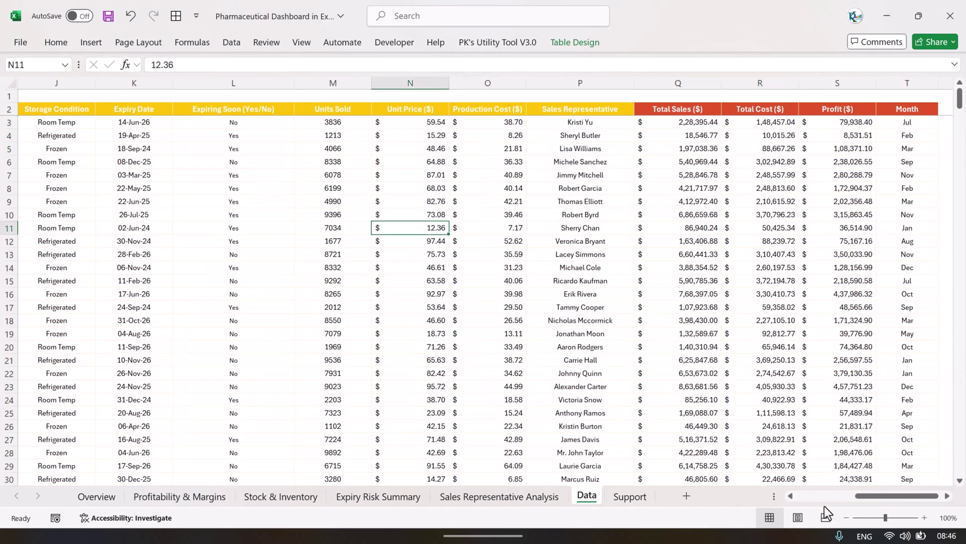
left_click_drag(887, 498, 828, 497)
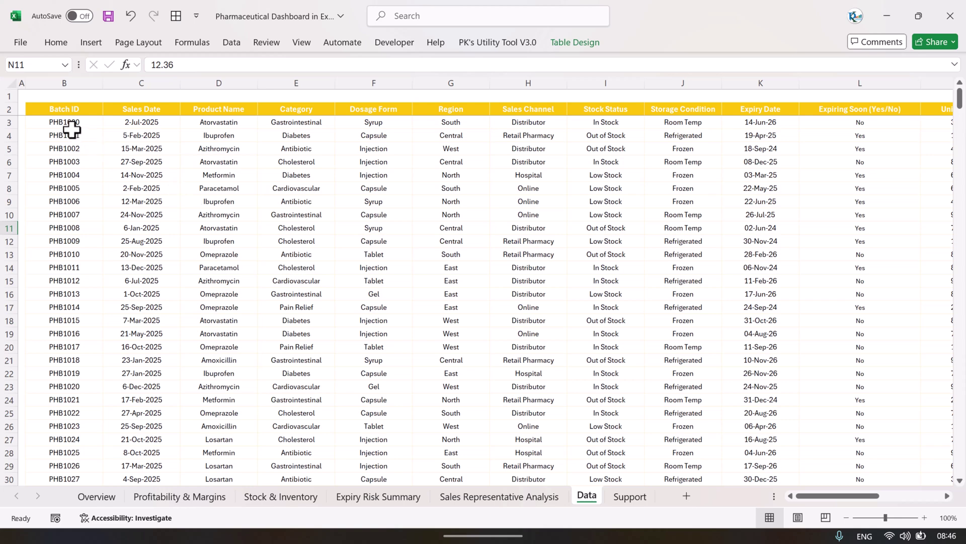
left_click_drag(70, 133, 51, 211)
left_click_drag(140, 123, 156, 166)
left_click_drag(232, 123, 232, 188)
left_click_drag(294, 123, 298, 168)
left_click_drag(395, 125, 383, 175)
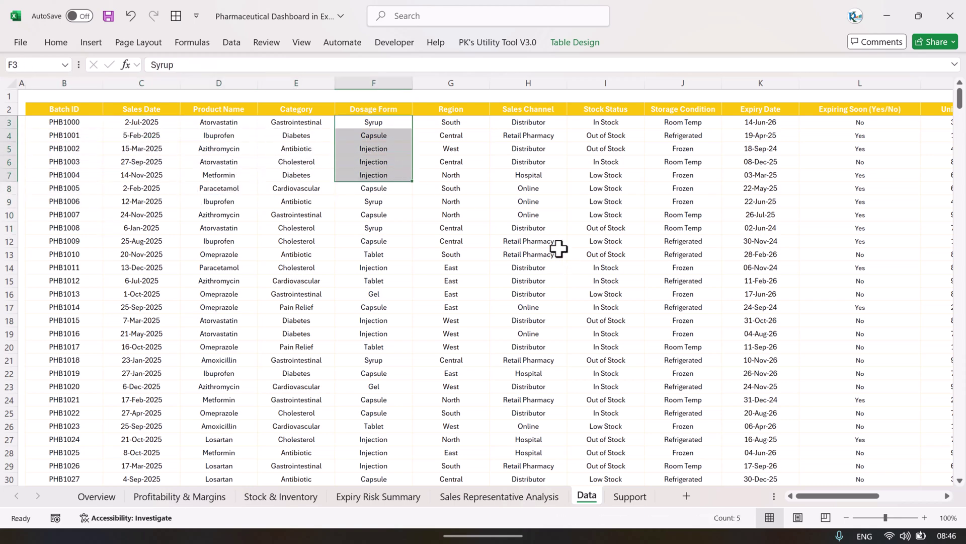
left_click_drag(469, 130, 456, 175)
left_click_drag(529, 123, 554, 161)
left_click_drag(607, 122, 619, 189)
Review the Storage Condition and Expiry Date entries and inspect the Expiring Soon (Yes/No) formula in cells L3 and L4
left_click_drag(847, 497, 872, 480)
left_click_drag(225, 122, 242, 181)
left_click_drag(319, 122, 316, 161)
mouse_move(413, 122)
left_mouse_down()
mouse_move(410, 166)
mouse_move(427, 174)
mouse_move(406, 123)
left_mouse_up()
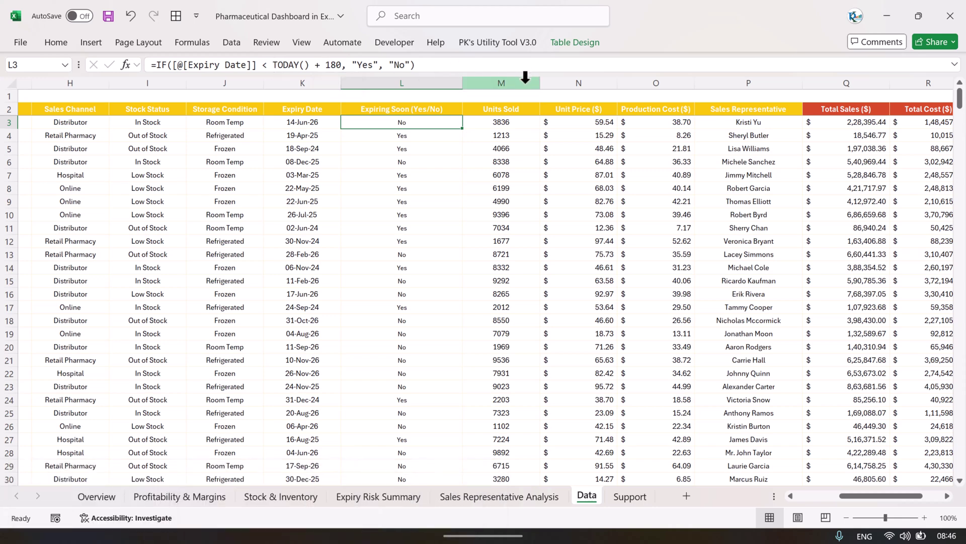
left_click(451, 137)
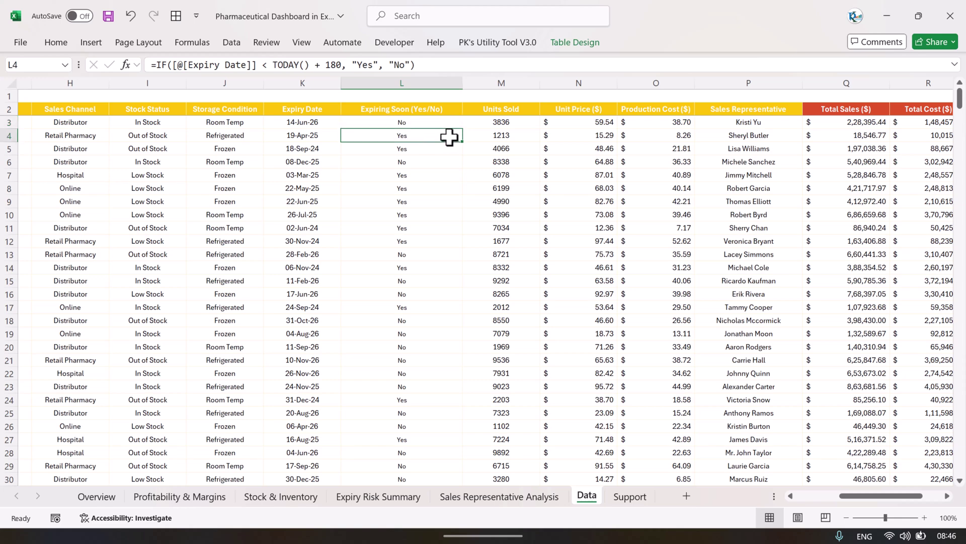
left_click(394, 123)
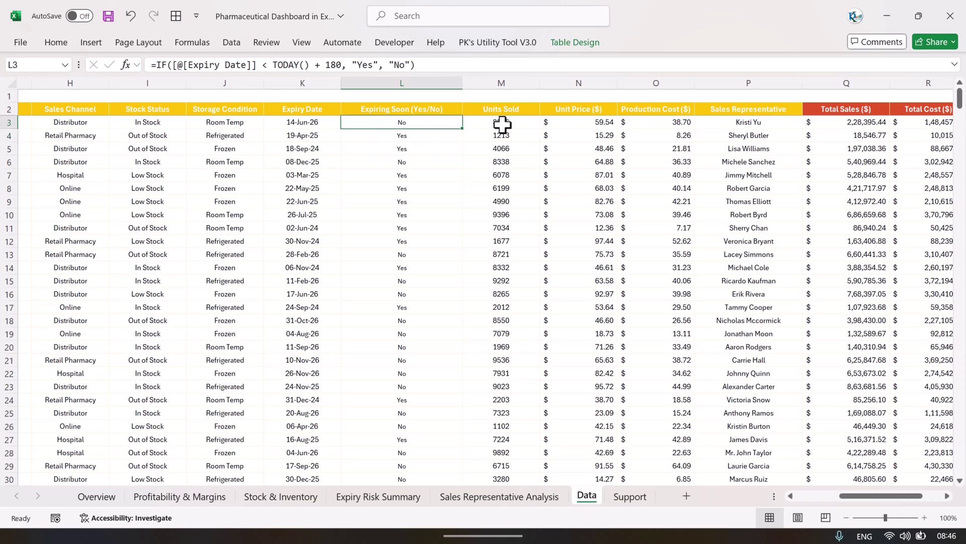
Review sample entries in the Units Sold, Unit Price ($), Production Cost ($) and Sales Representative columns
left_click_drag(500, 126, 500, 201)
left_click_drag(600, 130, 591, 206)
left_click_drag(689, 126, 683, 190)
left_click_drag(772, 128, 771, 183)
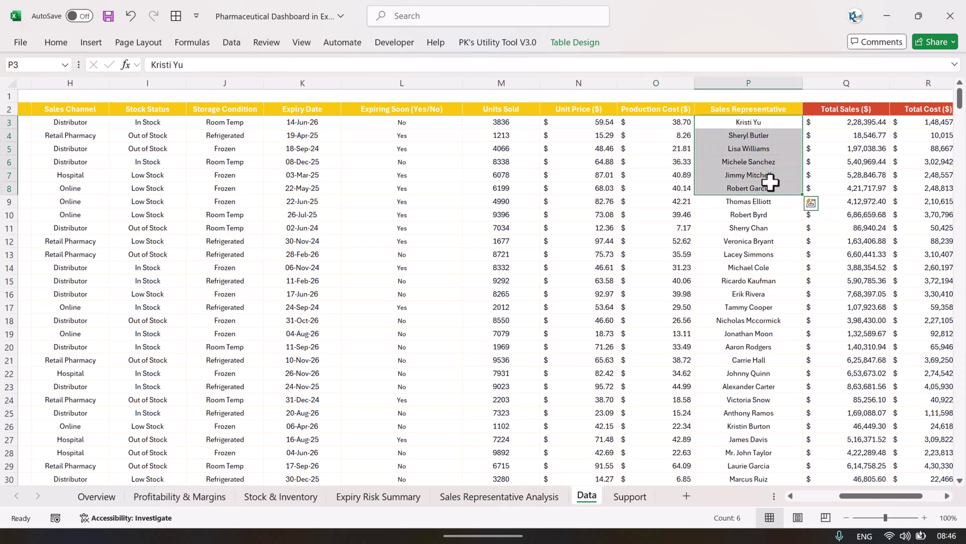
Review sample entries and formulas in the Total Sales ($), Total Cost ($), Profit ($) and Month columns
left_click_drag(881, 498, 900, 499)
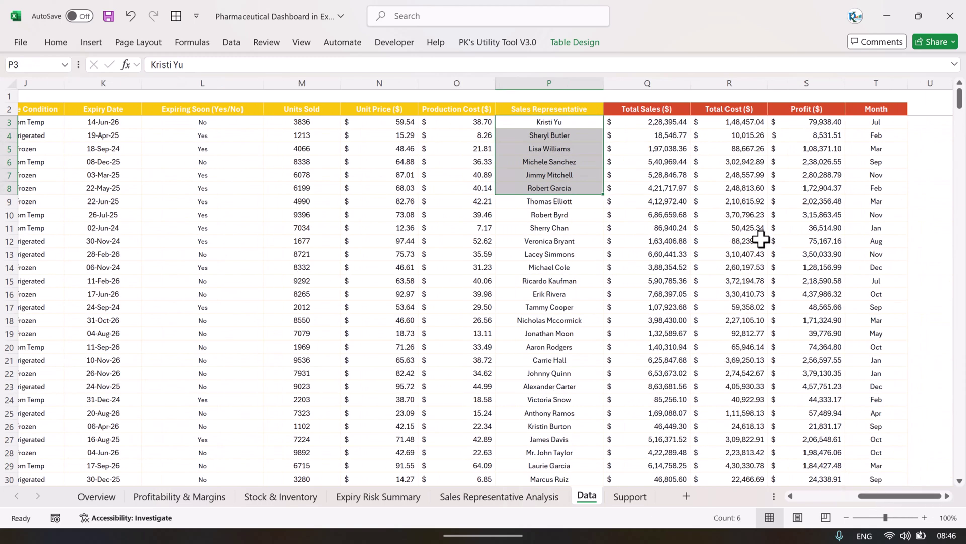
left_click_drag(653, 123, 651, 203)
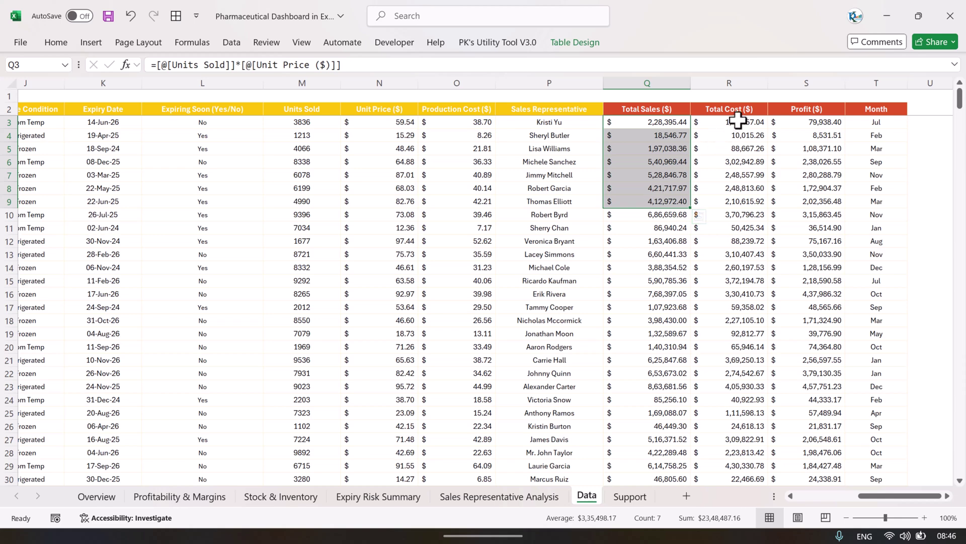
left_click_drag(735, 122, 763, 174)
left_click(830, 123)
left_click_drag(830, 124, 829, 182)
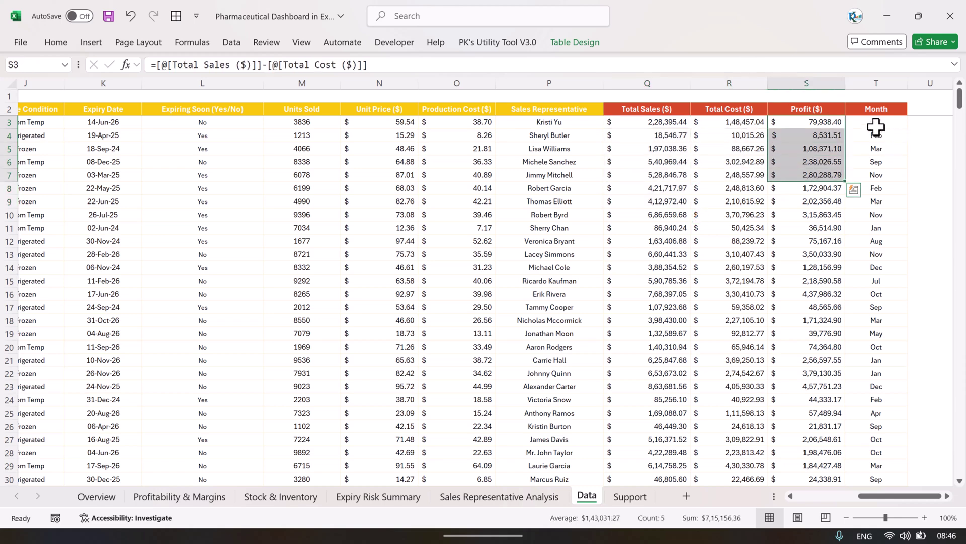
left_click_drag(876, 126, 875, 174)
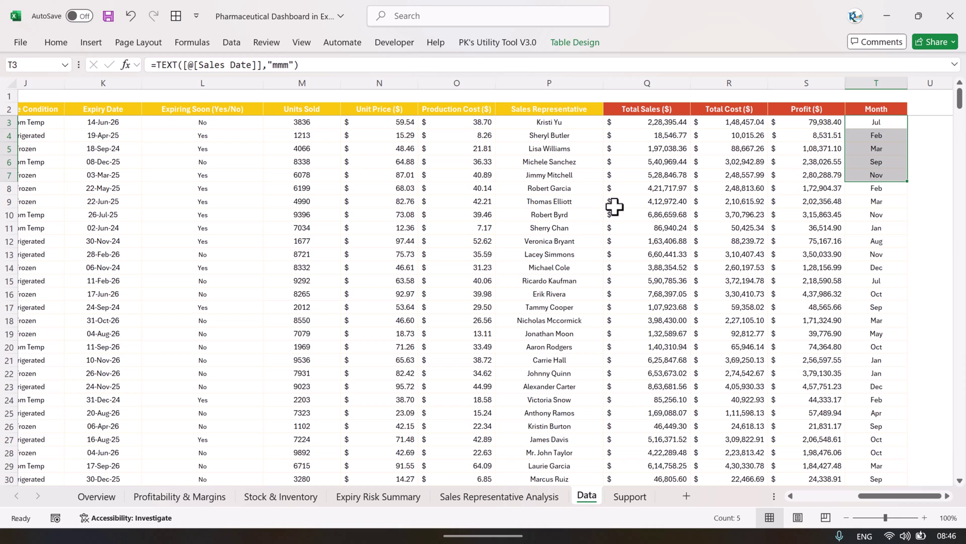
Highlight the source records and header row from Batch ID onward, and look at the Refresh All options
left_click_drag(891, 496, 825, 496)
left_click_drag(50, 122, 670, 318)
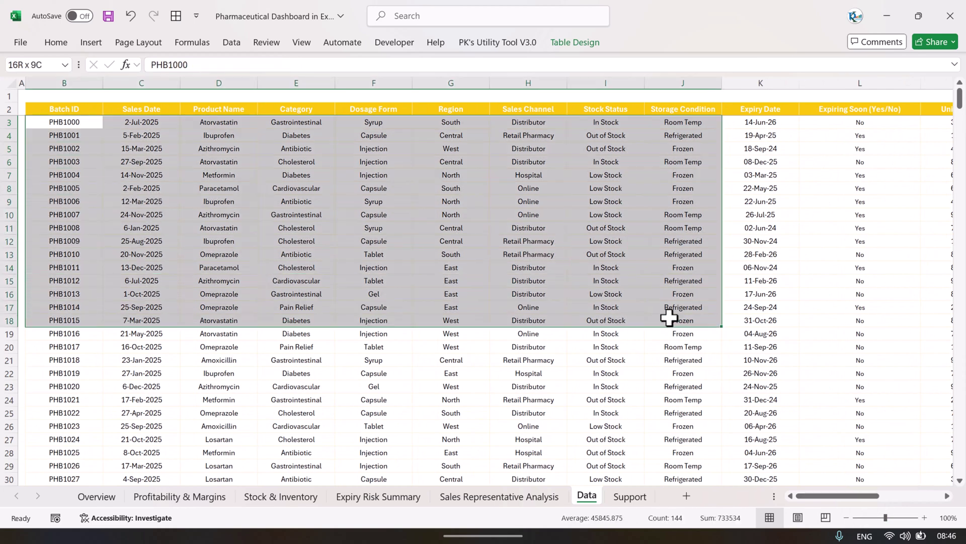
left_click(32, 108)
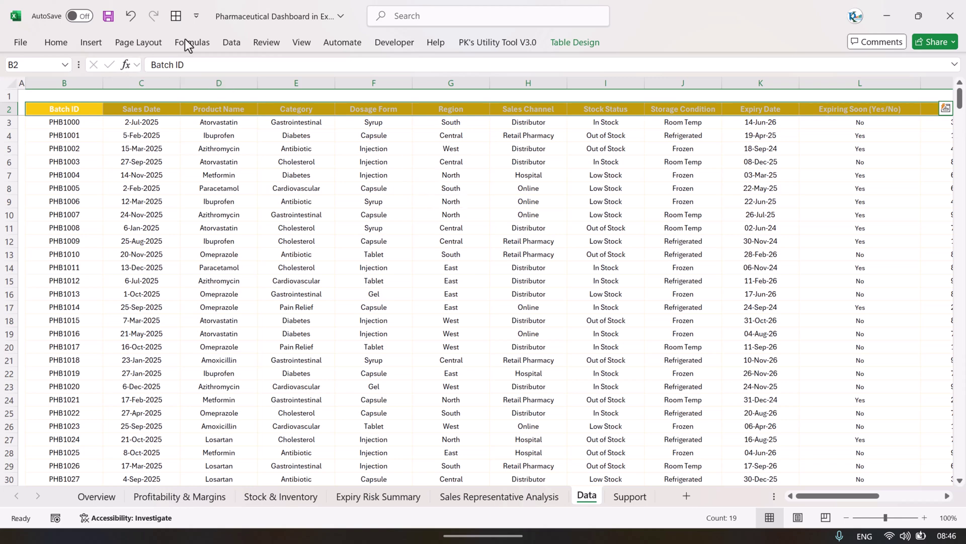
left_click(235, 43)
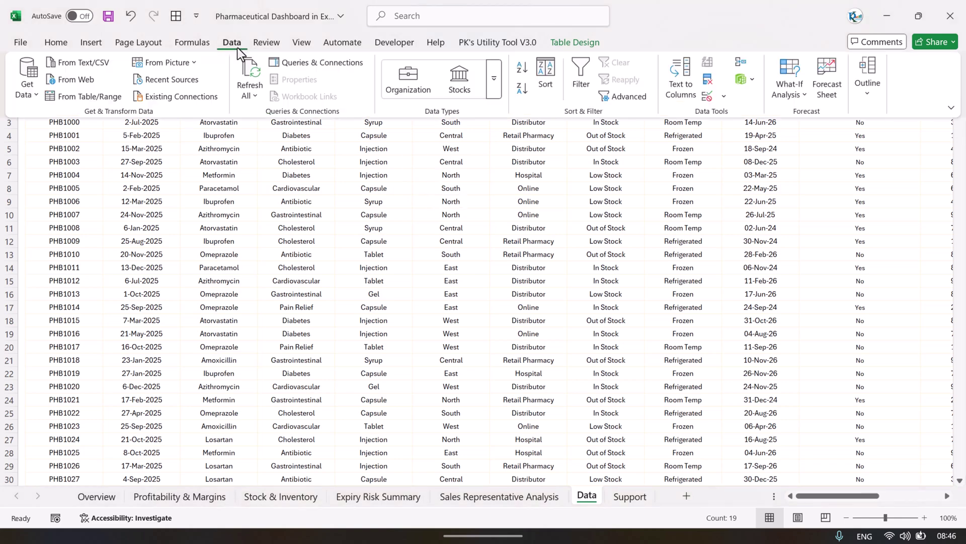
left_click(257, 98)
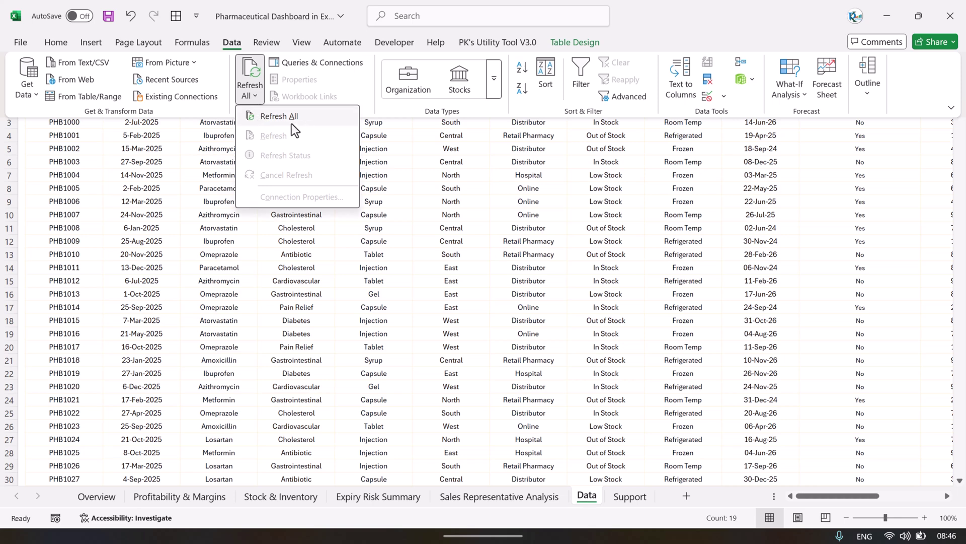
key("Escape")
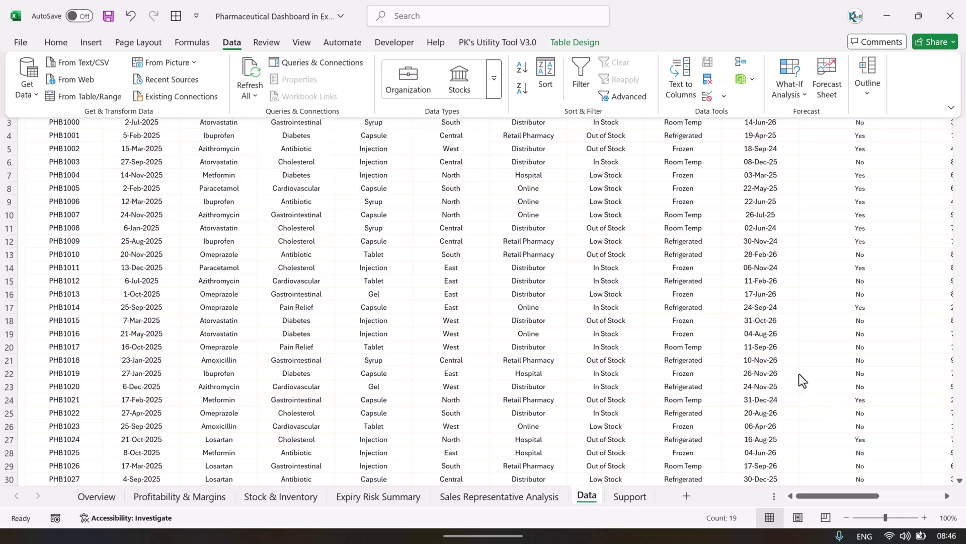
Review the Overview section's pivot tables on the Support sheet, including the profit margin and Expiring Soon values
left_click(631, 497)
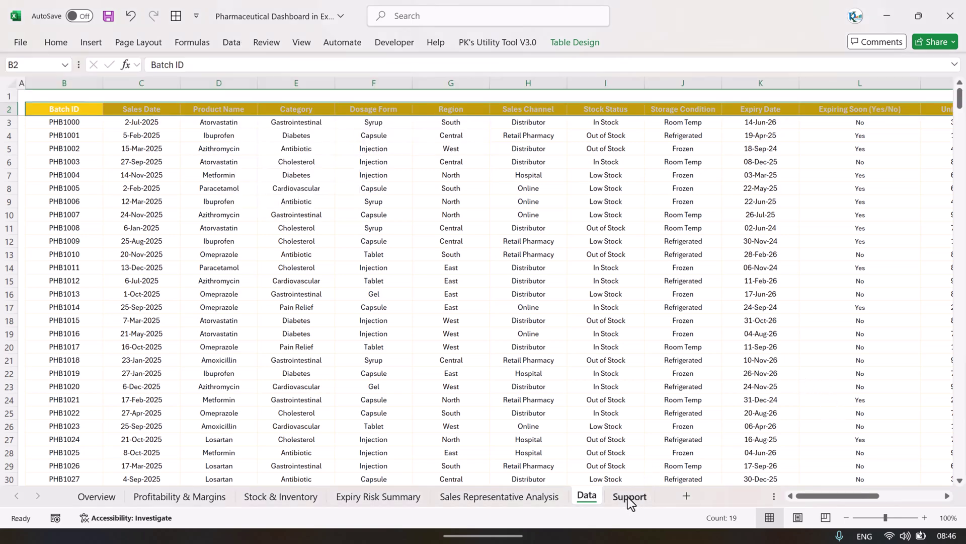
left_click_drag(83, 132, 696, 137)
left_click_drag(804, 496, 825, 493)
left_click(211, 147)
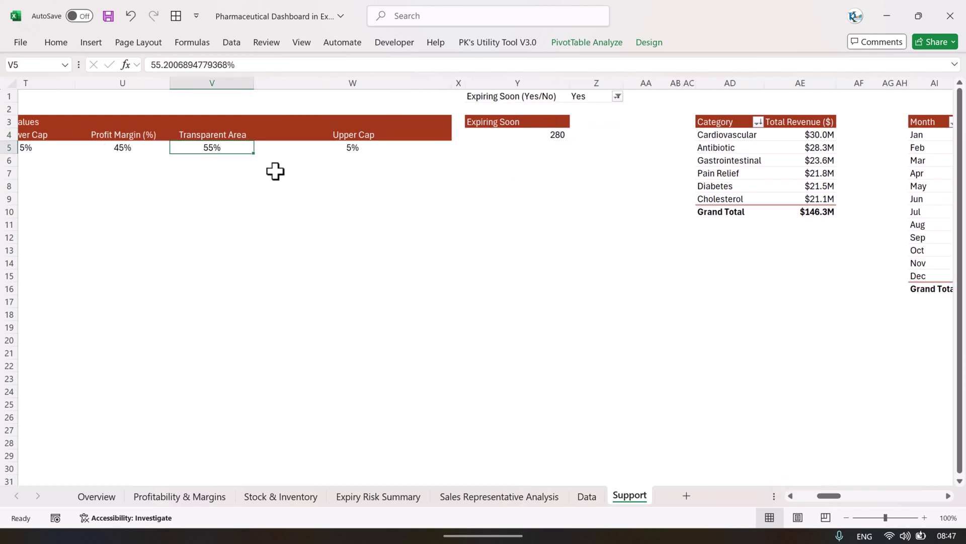
left_click(552, 138)
left_click_drag(819, 499, 795, 499)
left_click(23, 225)
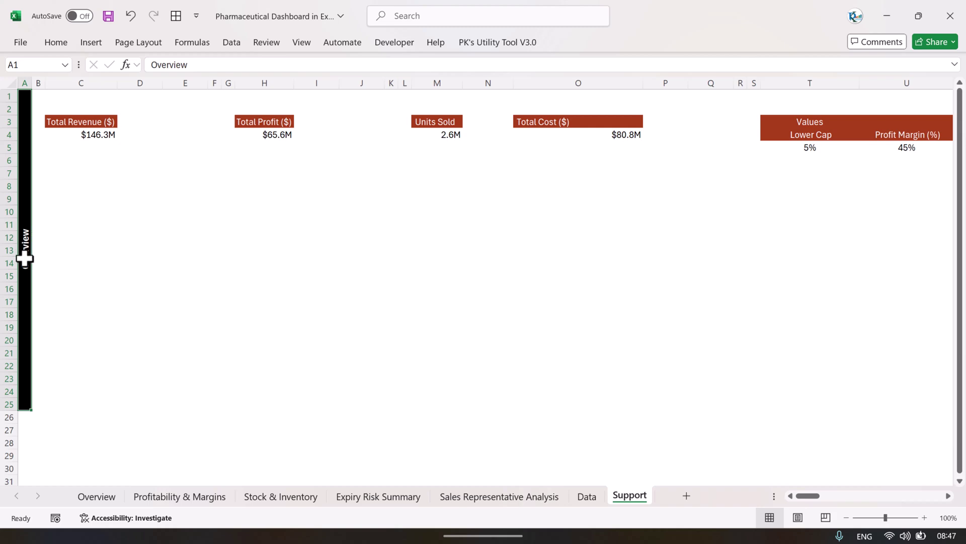
Review the Support sheet's Profitability & Margins and Stock & Inventory pivot tables, highlighting the storage conditions
left_click_drag(804, 498, 856, 502)
left_click(656, 259)
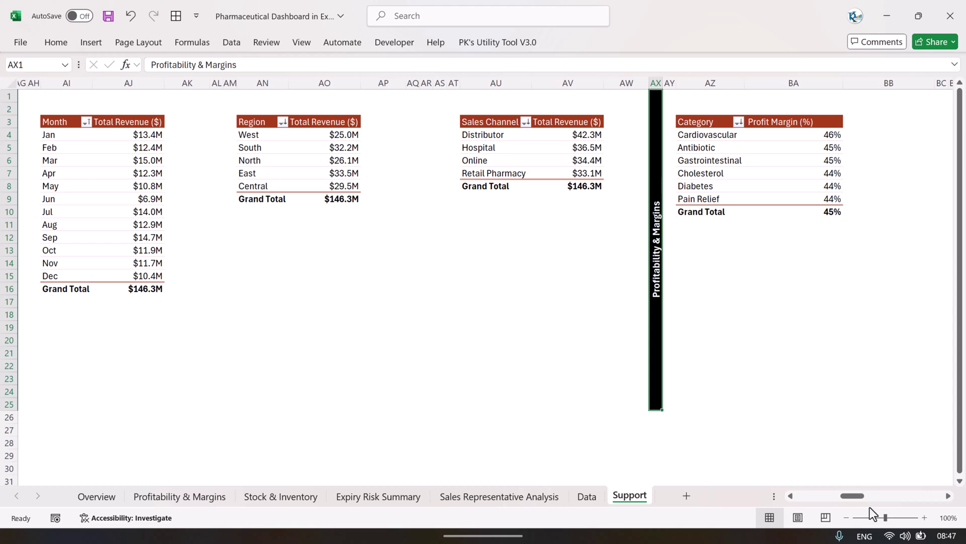
left_click_drag(859, 500, 887, 498)
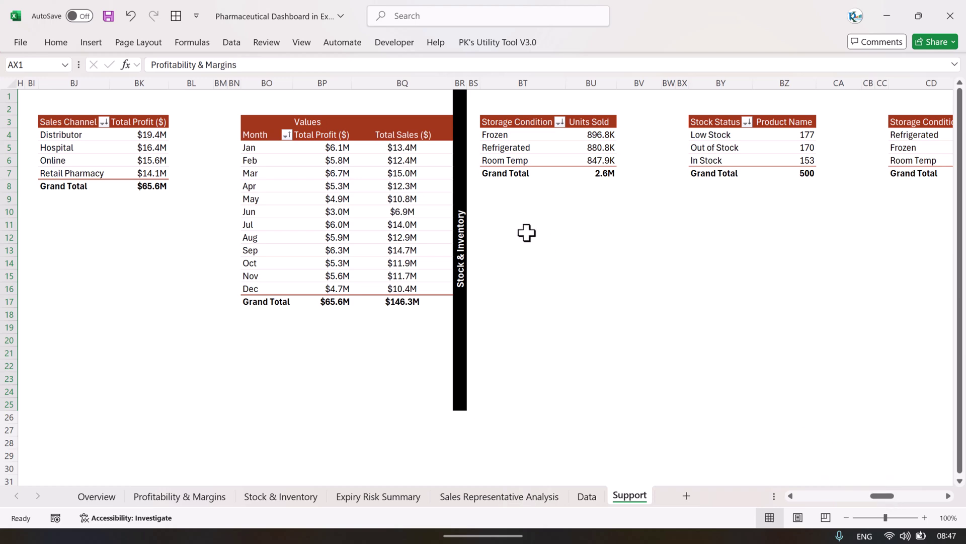
left_click_drag(548, 160, 546, 135)
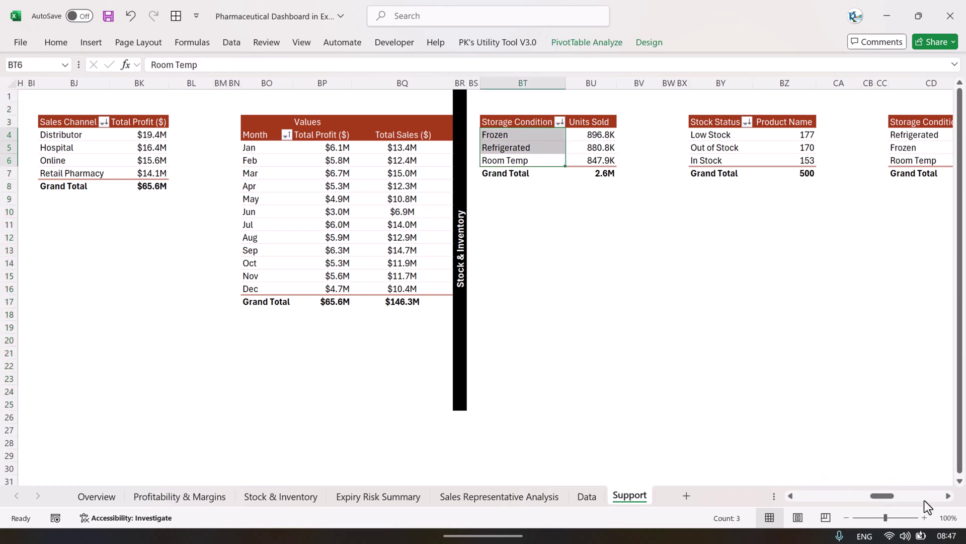
Review the Support sheet's Expiry Risk Summary and Sales Representative Analysis pivot tables, ending back at the first section
left_click_drag(885, 497, 909, 497)
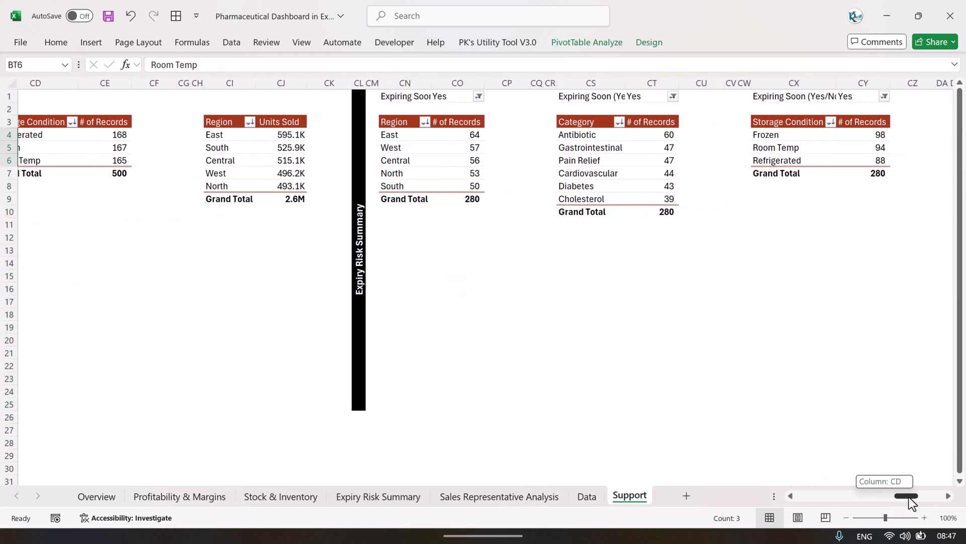
left_click(360, 246)
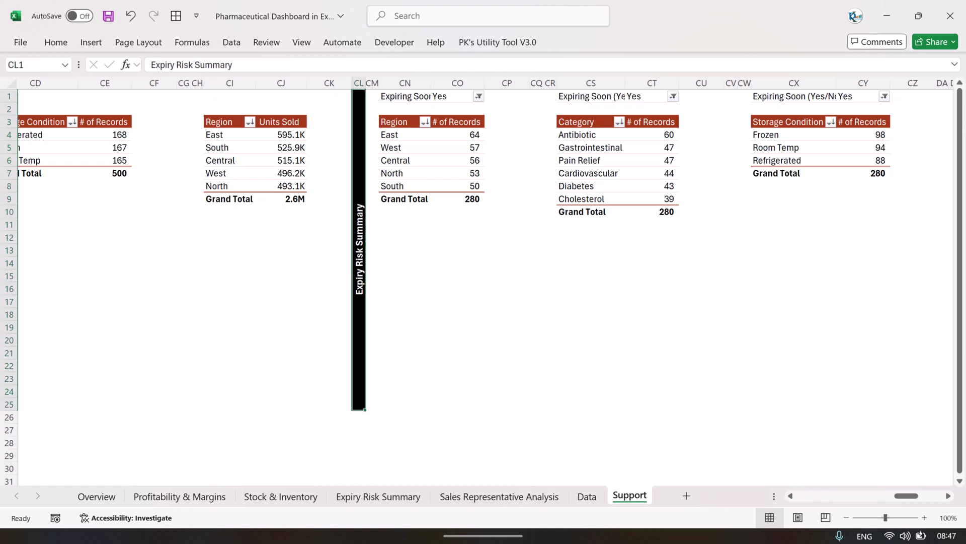
mouse_move(951, 536)
left_click_drag(910, 496, 929, 496)
left_click(429, 281)
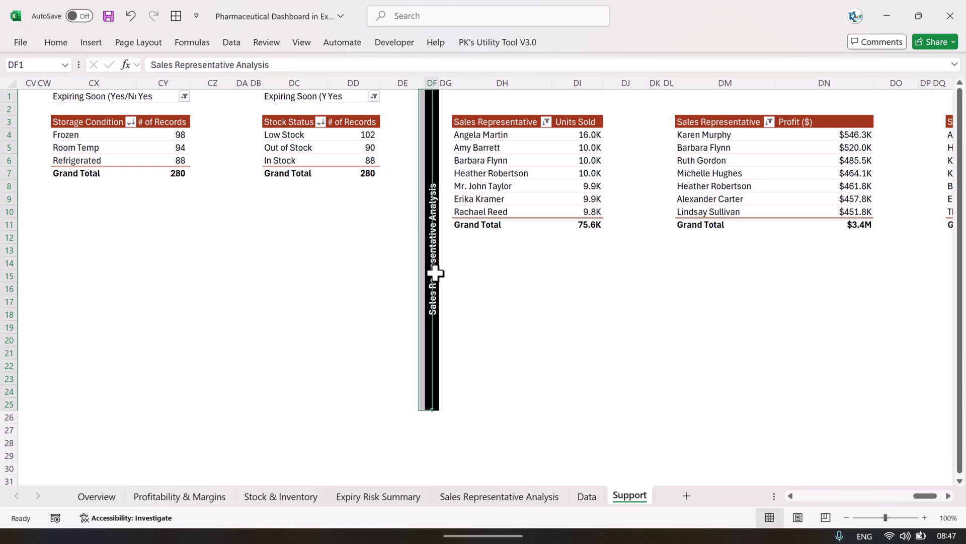
left_click_drag(929, 497, 932, 497)
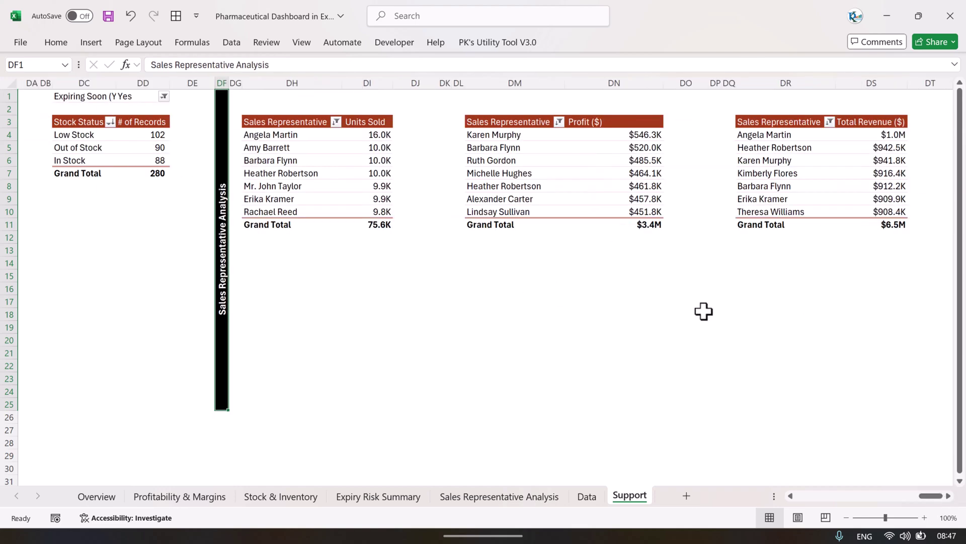
left_click_drag(929, 497, 747, 499)
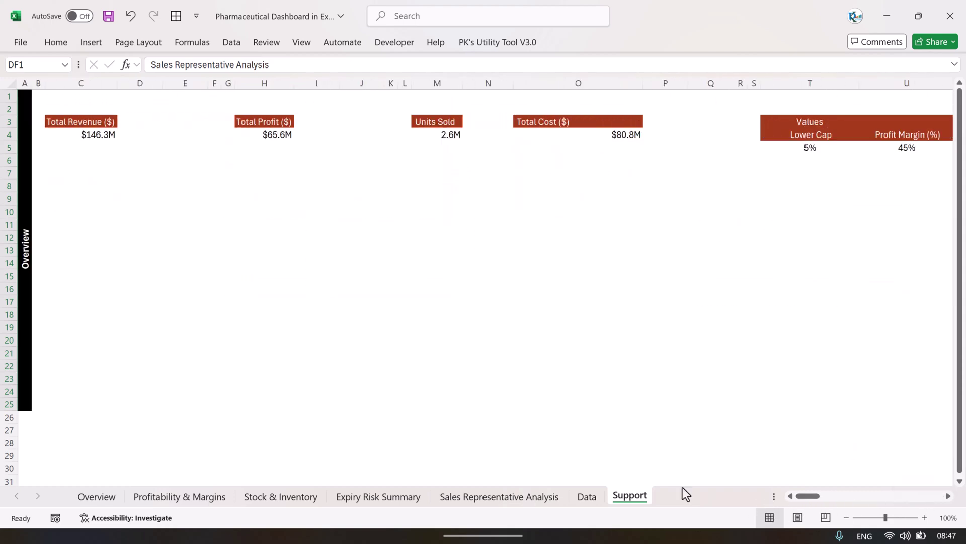
Return to the Overview sheet and check the sheet protection command
left_click(96, 497)
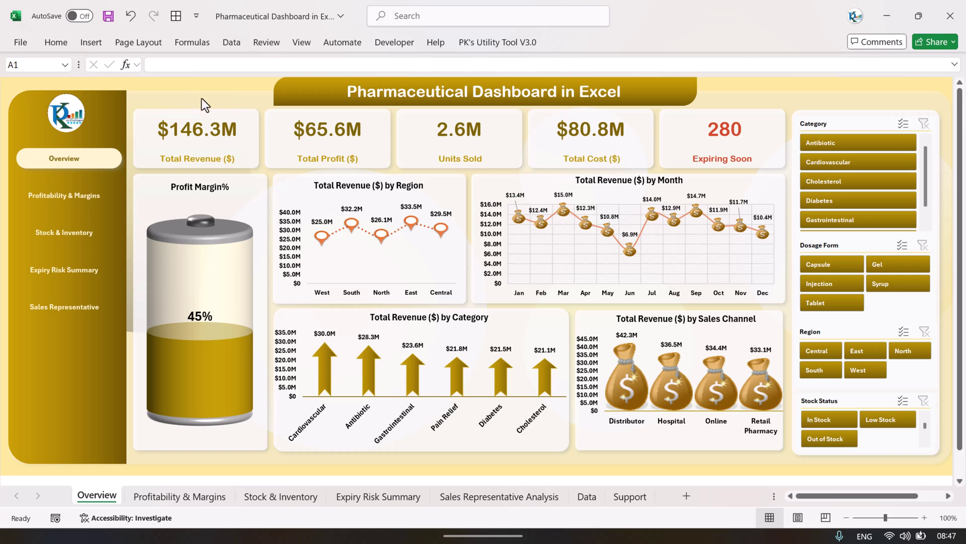
left_click(274, 43)
left_click(612, 89)
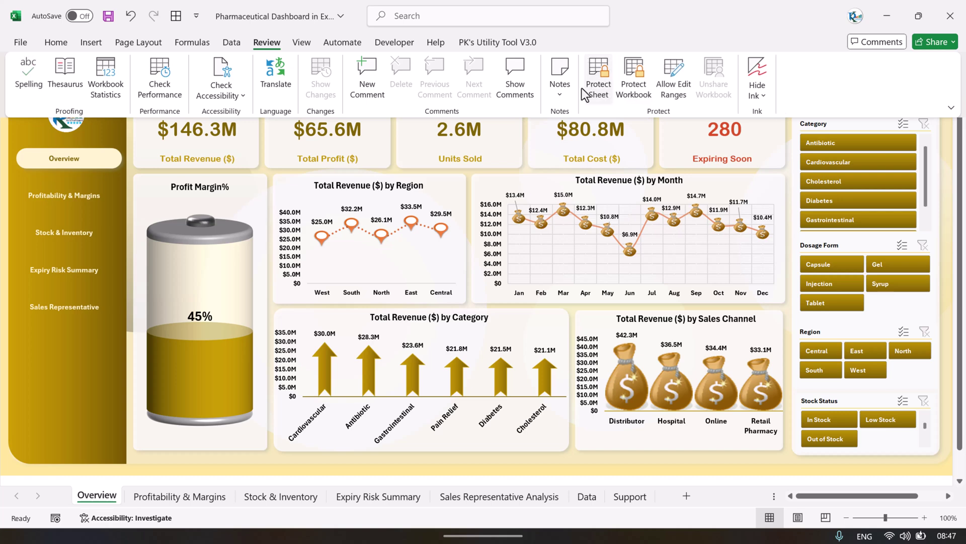
left_click(258, 171)
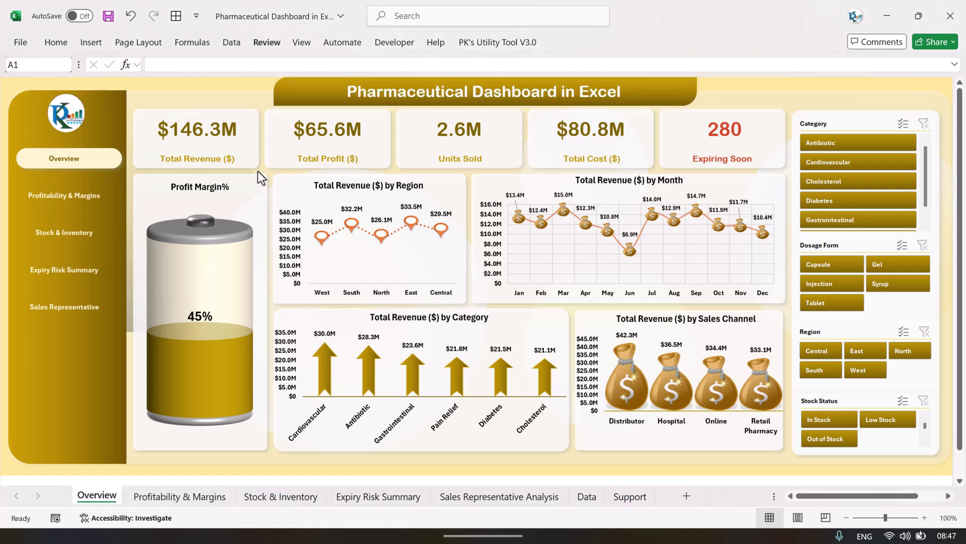
Try moving the background shapes behind the Overview dashboard
left_click(210, 96)
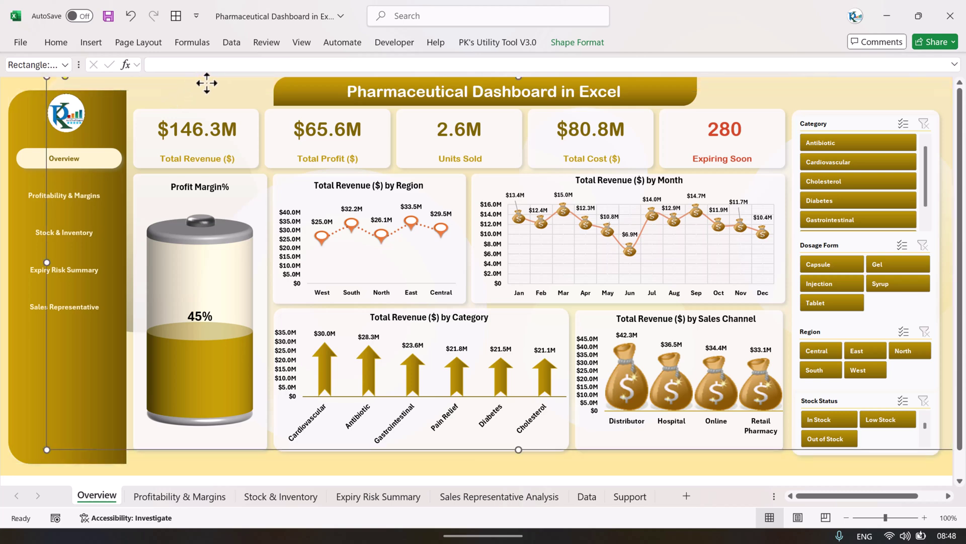
left_click(8, 107)
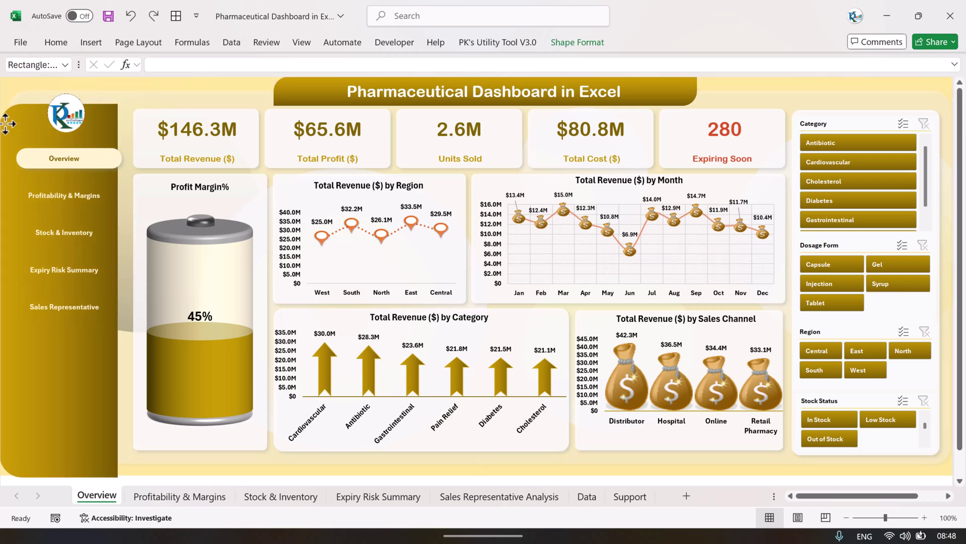
left_click(238, 80)
mouse_move(238, 79)
left_mouse_down()
mouse_move(190, 80)
mouse_move(247, 81)
left_mouse_up()
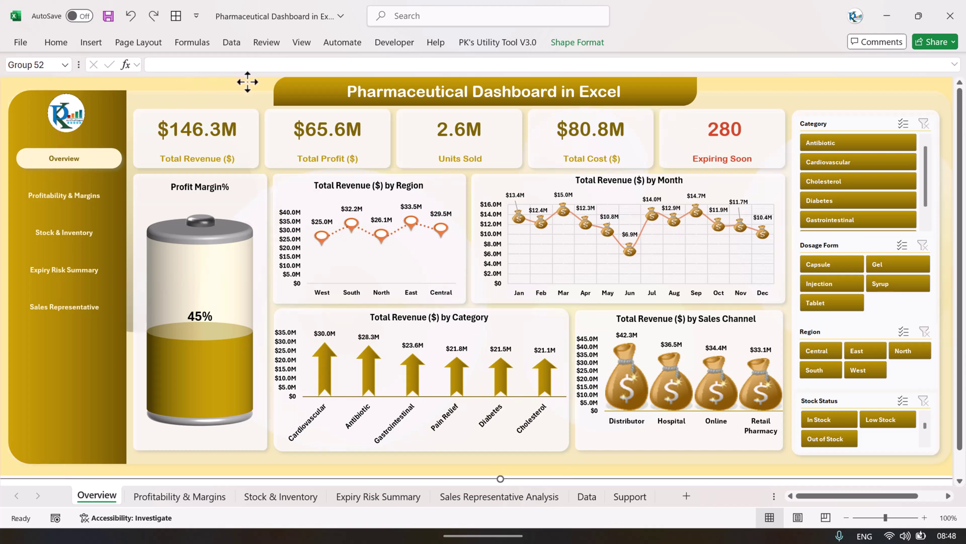
Try moving the Total Revenue ($) by Region chart out of its card, and undo the move
left_click(253, 194)
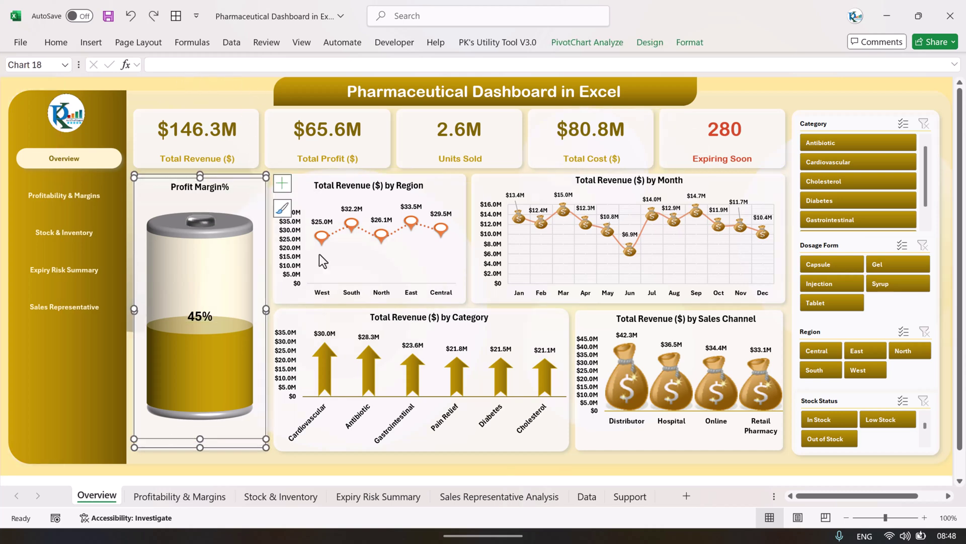
left_click(319, 303)
left_click_drag(308, 301, 339, 275)
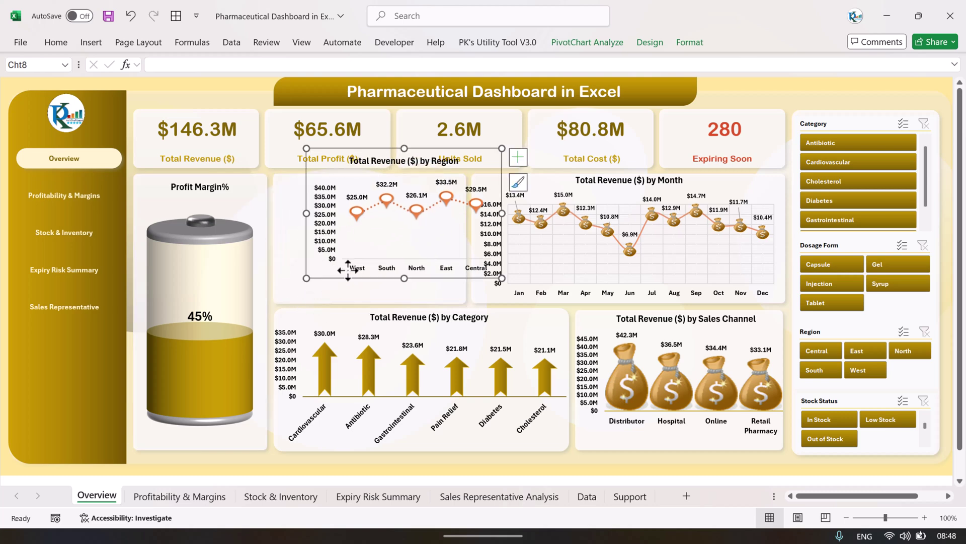
key("ctrl+z")
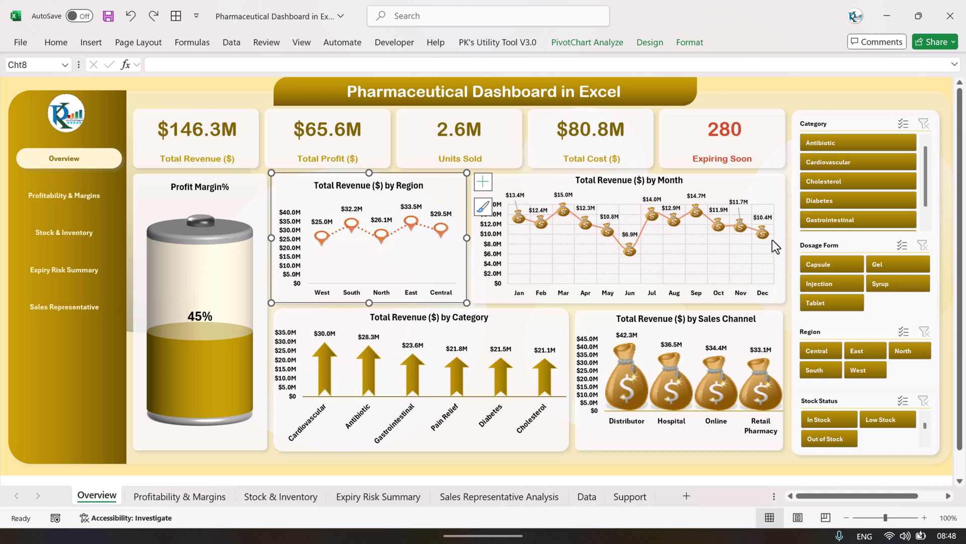
Select the Total Revenue ($) by Category arrow chart on the Overview dashboard to examine it
left_click(503, 307)
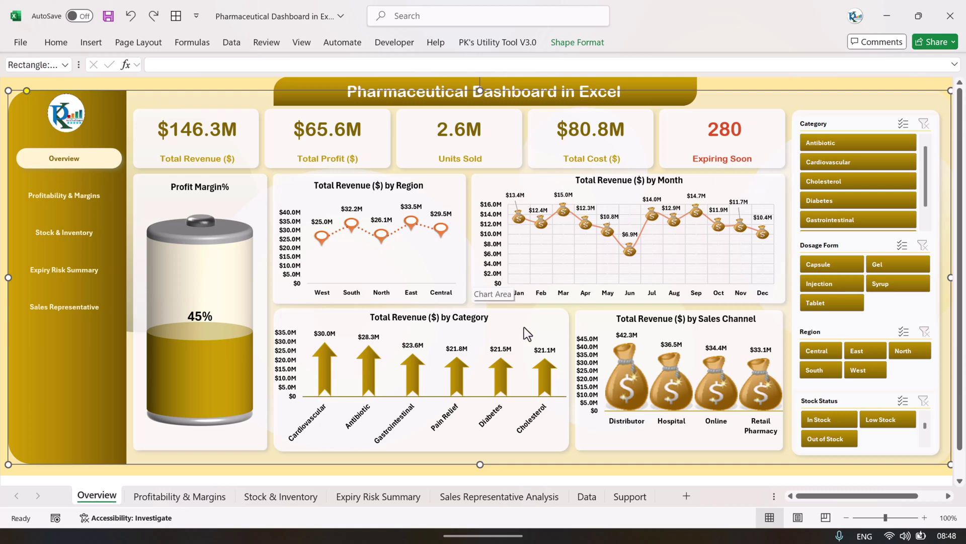
left_click(399, 383)
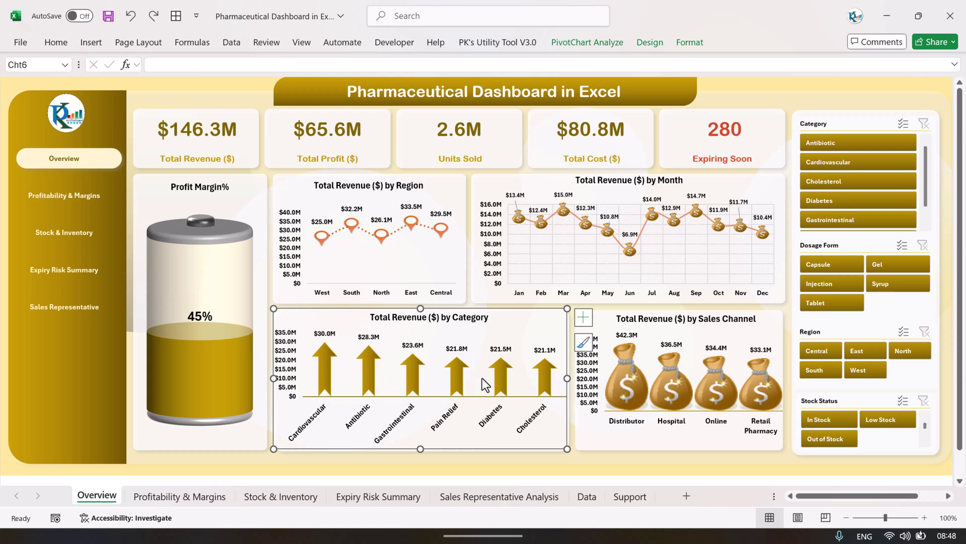
Insert a 2-D clustered column chart from the Support sheet's Month pivot table and place it below the Category pivot table
left_click(634, 499)
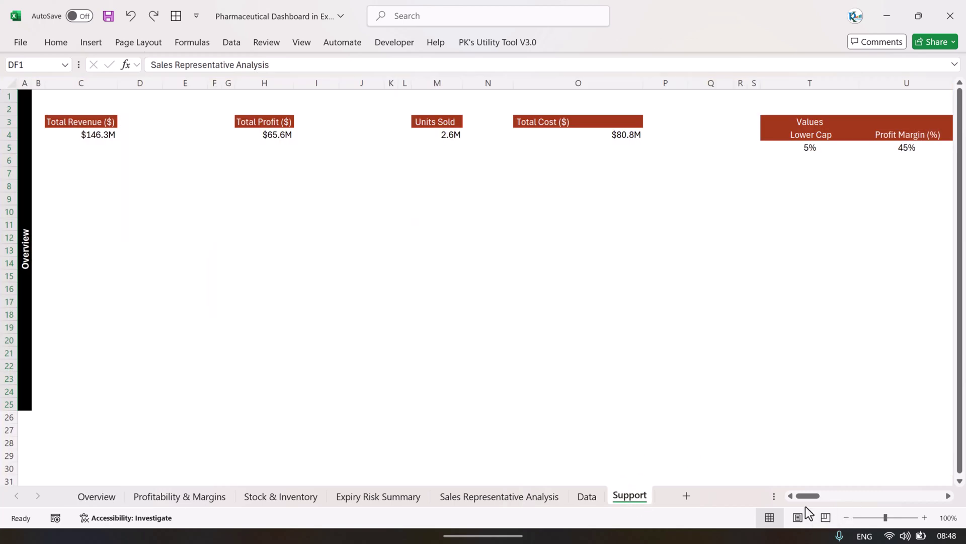
left_click_drag(810, 496, 841, 498)
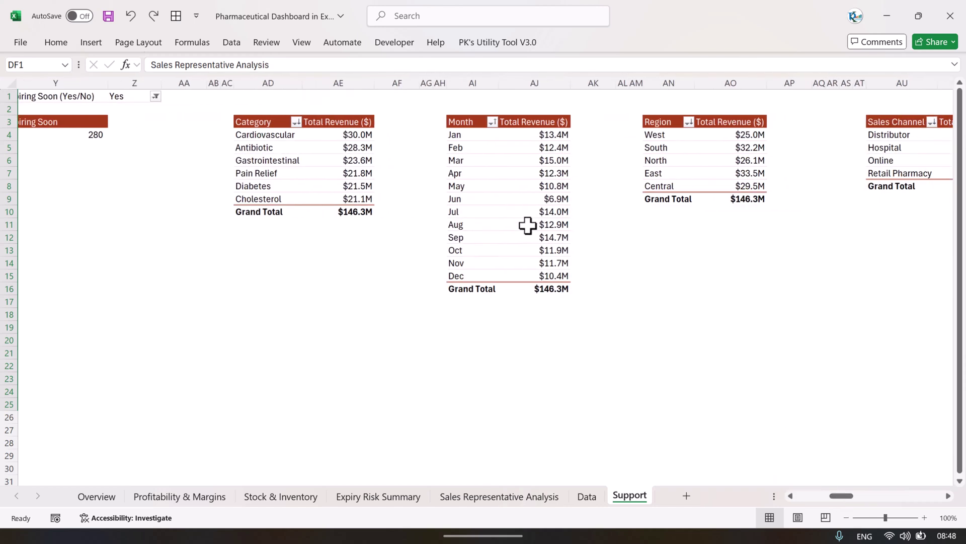
left_click(466, 147)
left_click(491, 172)
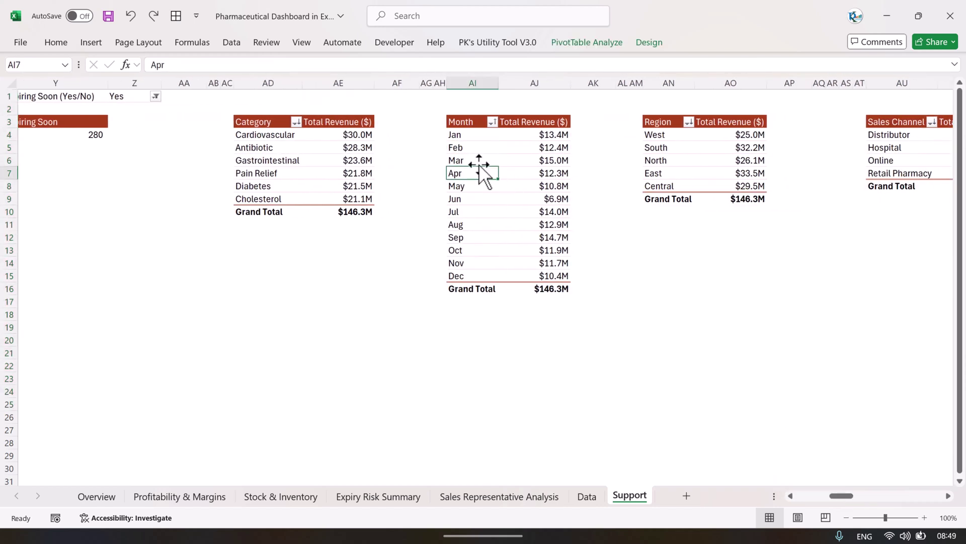
left_click(99, 43)
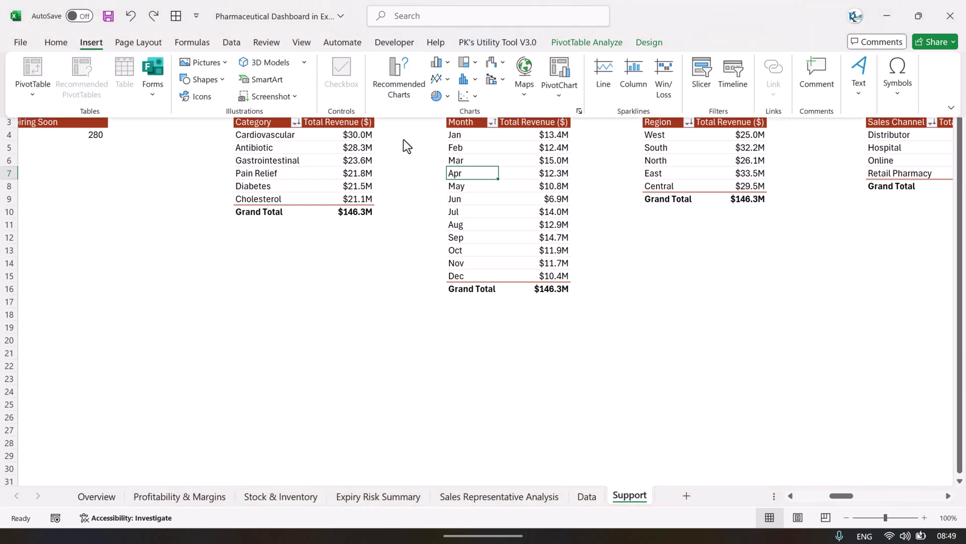
left_click(446, 63)
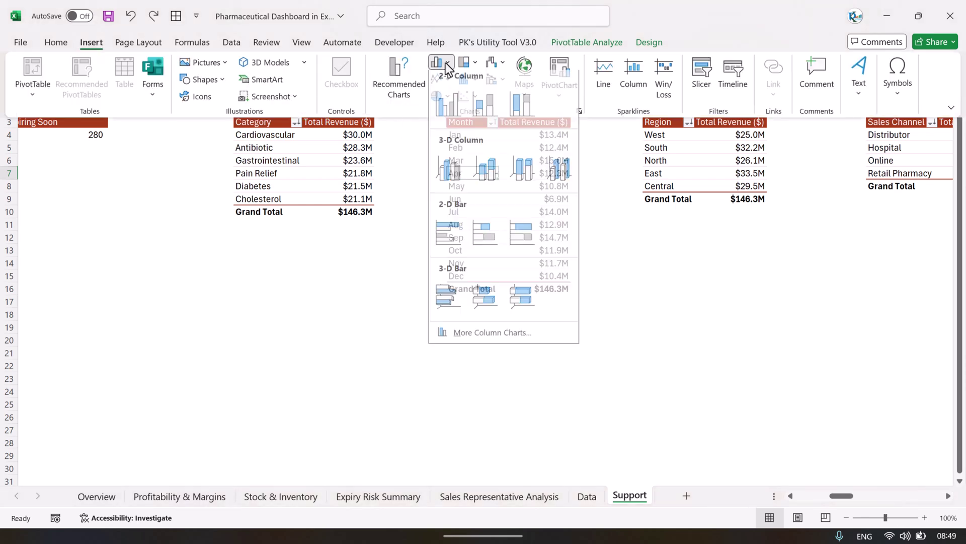
left_click(449, 113)
left_click_drag(399, 189, 273, 202)
mouse_move(522, 397)
left_mouse_down()
mouse_move(589, 431)
mouse_move(524, 401)
left_mouse_up()
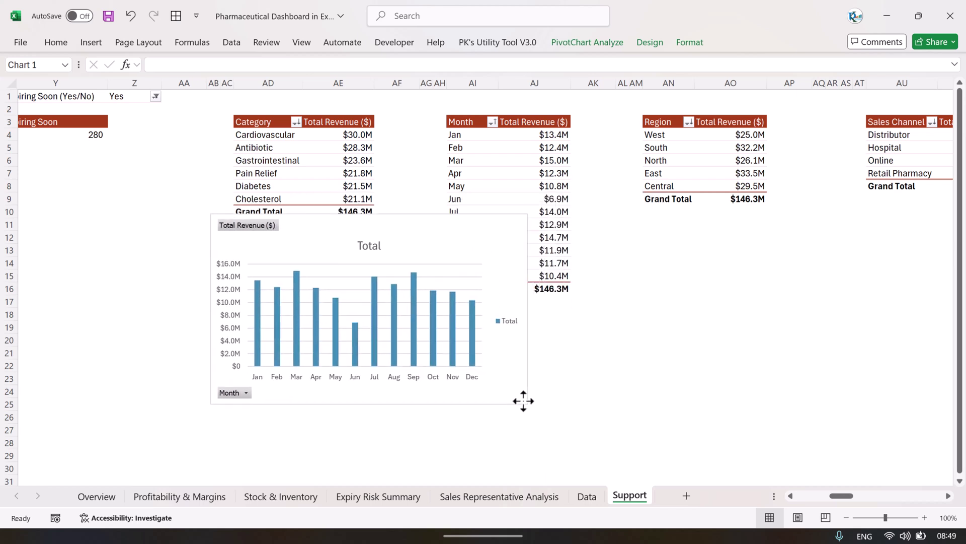
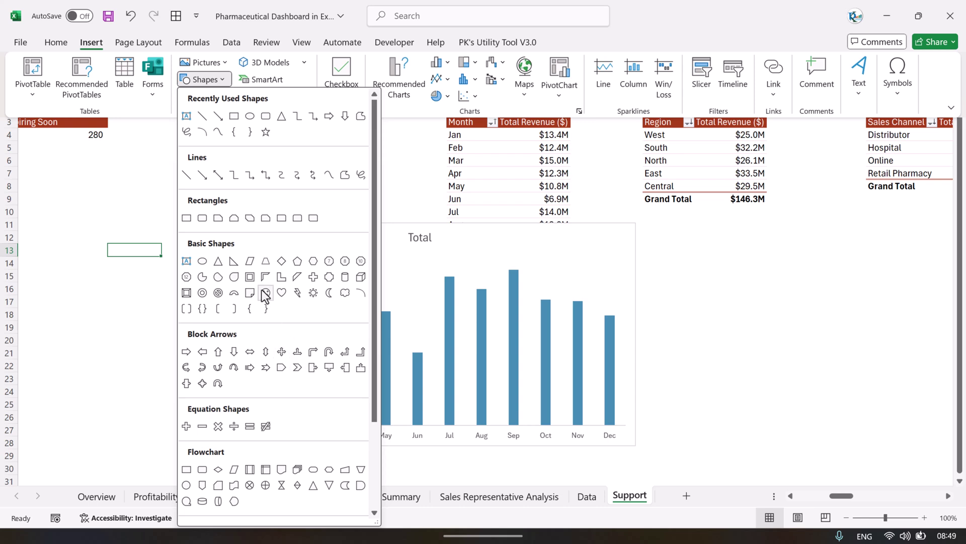
Draw a notched right arrow about 2.72 cm by 1.35 cm in the empty cells beside the column chart
left_click(266, 368)
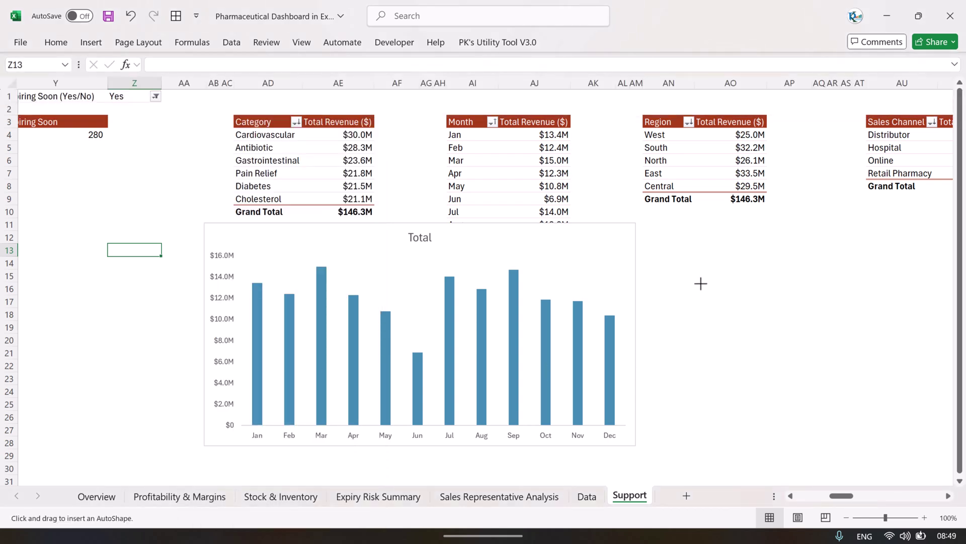
left_click_drag(702, 280, 772, 314)
left_click_drag(720, 297, 729, 311)
Rotate the notched arrow left by 90° so it points upward, and move it slightly closer to the chart
left_click(587, 41)
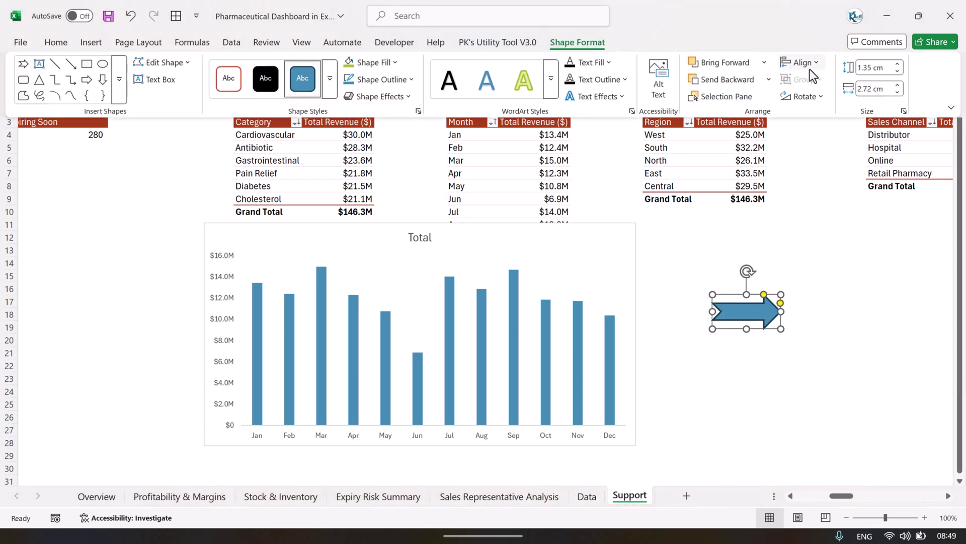
left_click(819, 96)
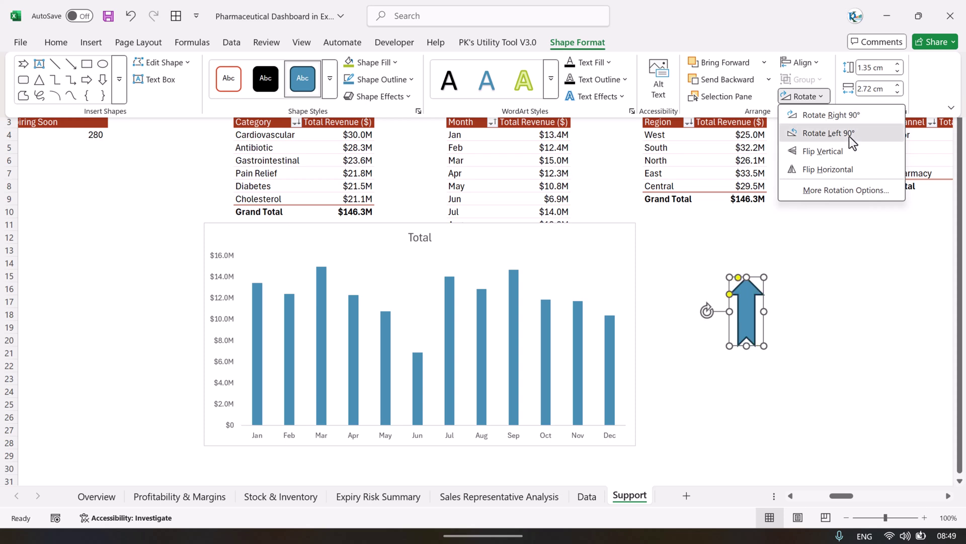
left_click(851, 137)
key("ctrl+F1")
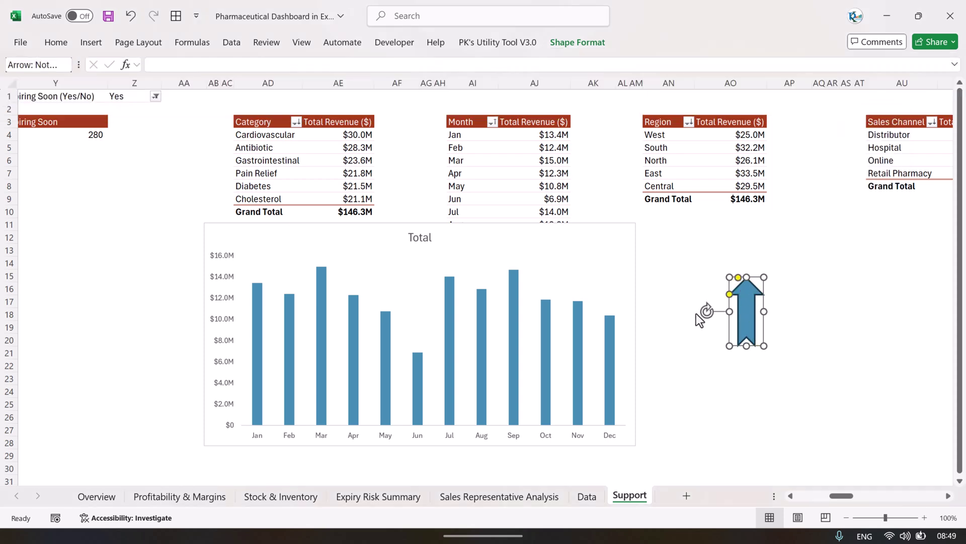
left_click(820, 301)
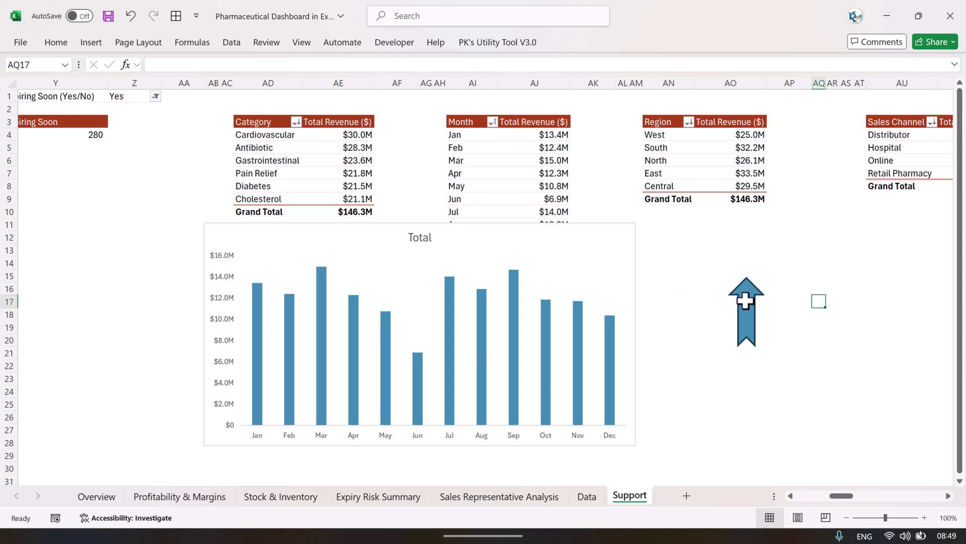
left_click_drag(744, 303, 708, 316)
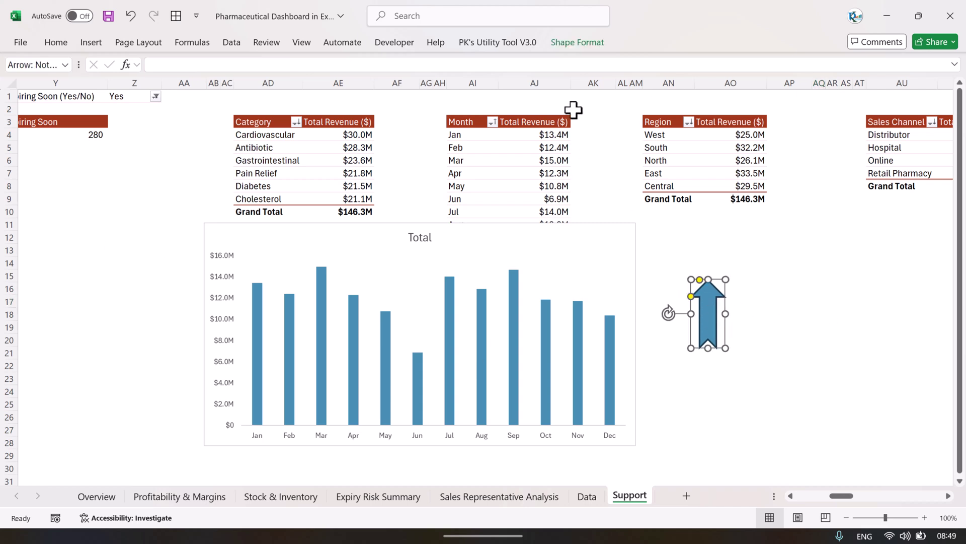
Remove the outline from the upward arrow shape
double_click(584, 43)
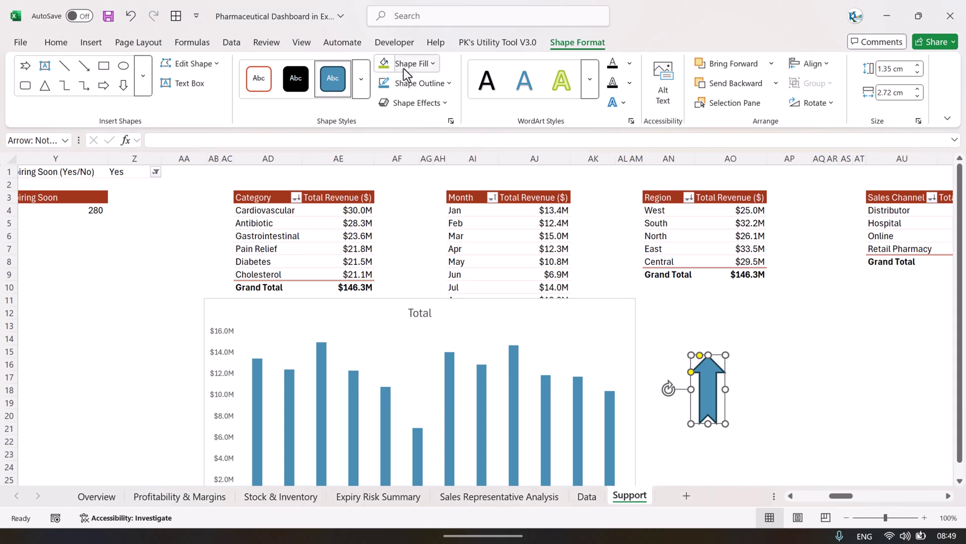
left_click(428, 85)
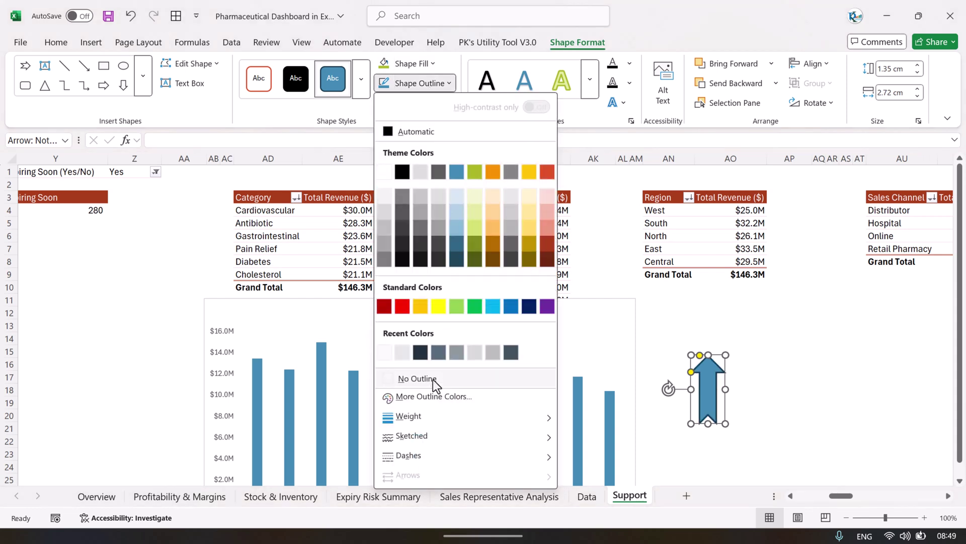
left_click(432, 383)
Fill the arrow with dark gold and apply a linear gradient from the dark variations
left_click(409, 64)
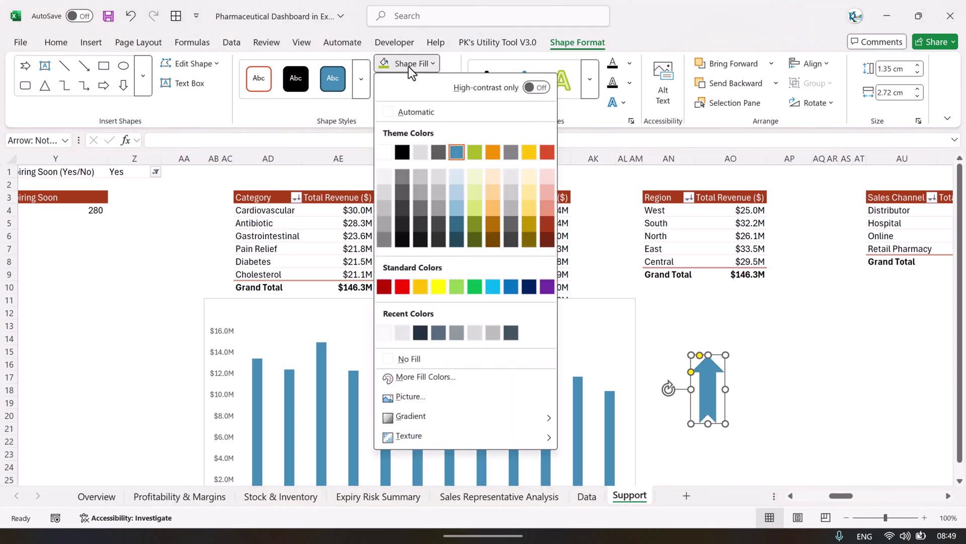
left_click(530, 223)
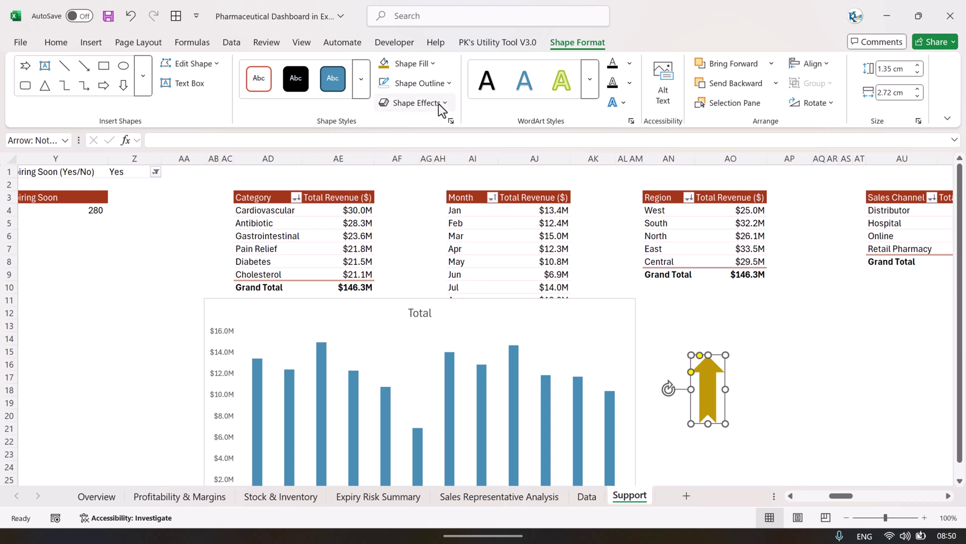
left_click(421, 64)
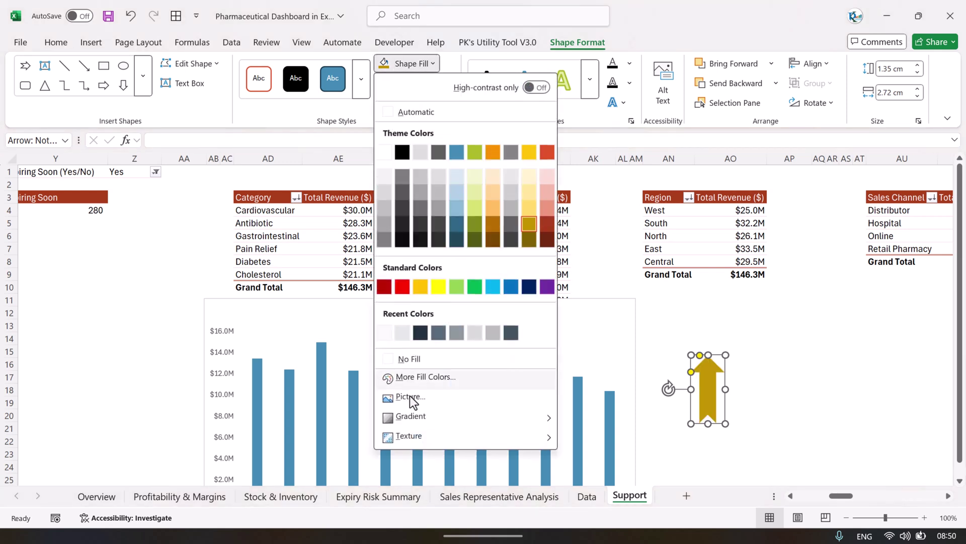
mouse_move(486, 421)
scroll(667, 366, "down", 1)
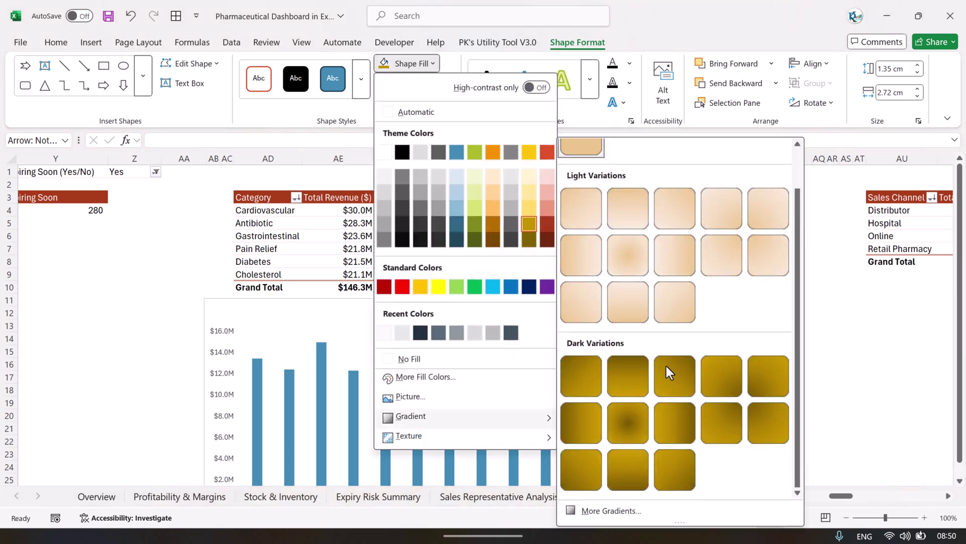
left_click(630, 469)
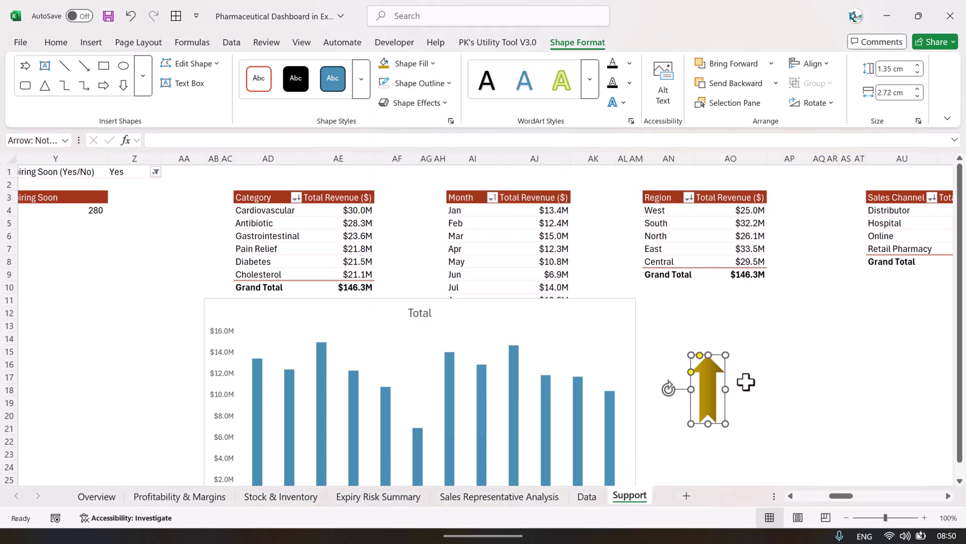
Paste the gold arrow onto the monthly chart's data series so that it replaces the plain columns
left_click(579, 422)
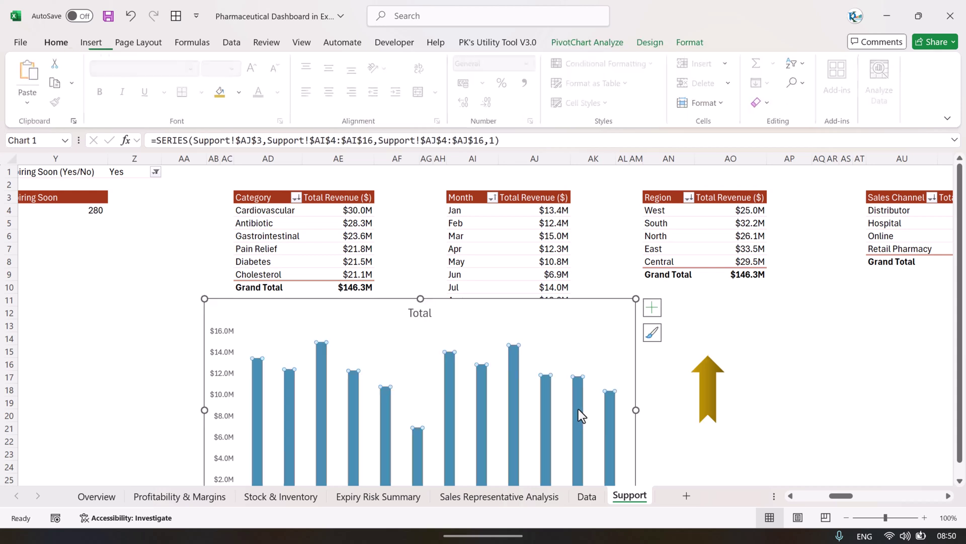
scroll(578, 409, "down", 2)
key("ctrl+v")
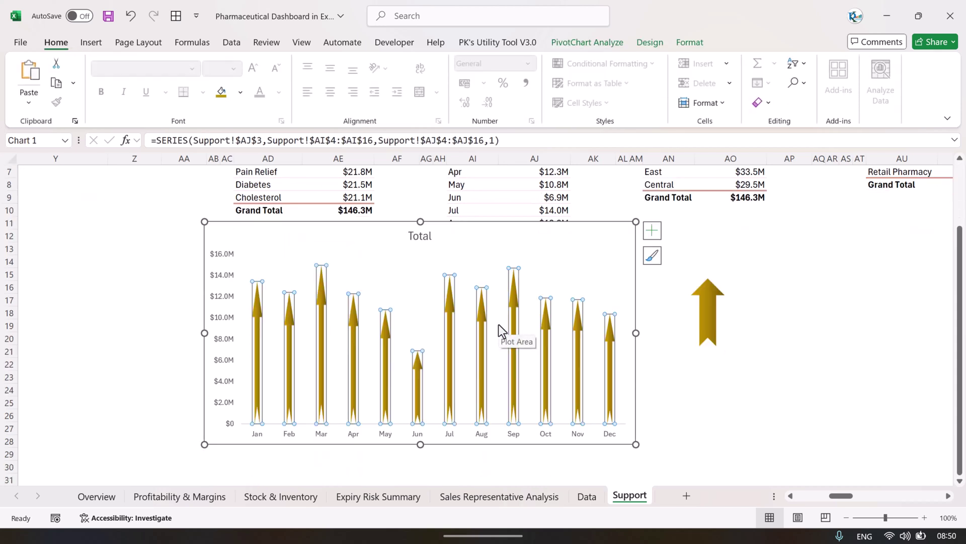
left_click(716, 376)
Make the monthly arrow chart wider and shorter, and move it away from the separate arrow shape
left_click(634, 342)
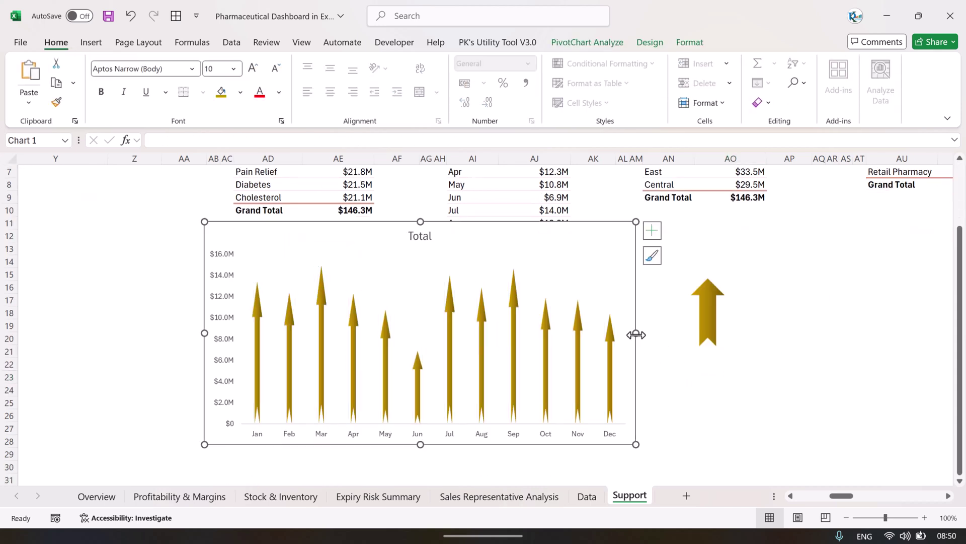
left_click_drag(635, 332, 669, 332)
left_click_drag(436, 221, 436, 240)
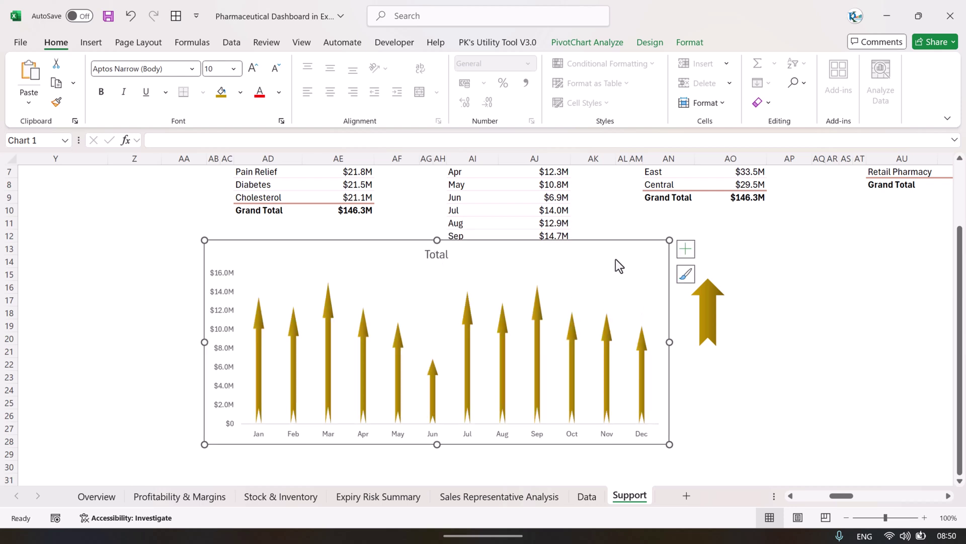
left_click_drag(615, 259, 554, 250)
Reduce the gap width of the arrow chart's data series to 14%
right_click(477, 307)
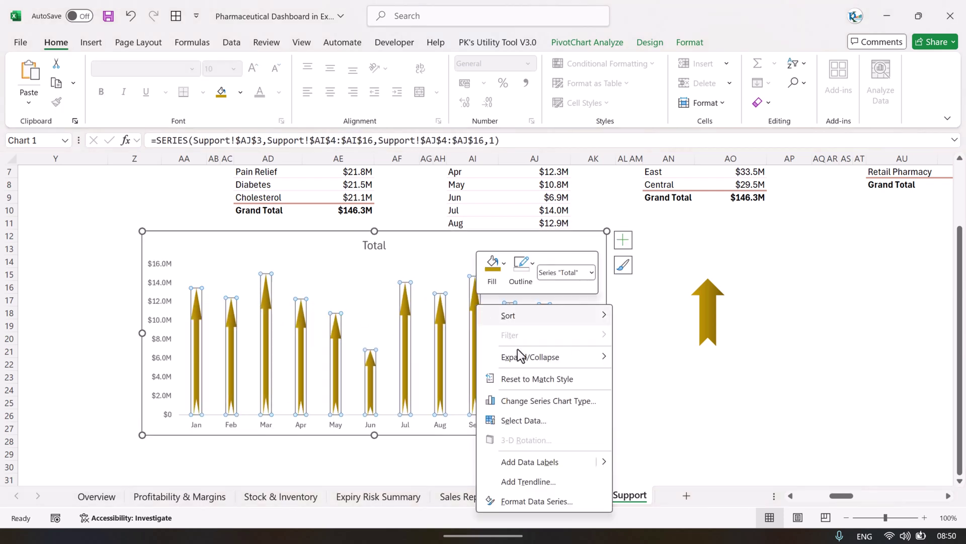
left_click(543, 501)
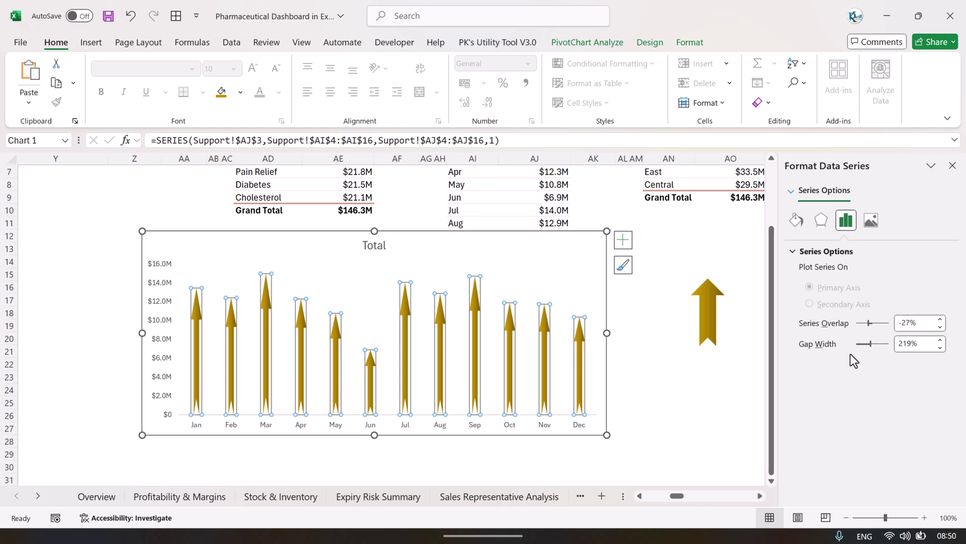
left_click_drag(870, 345, 859, 345)
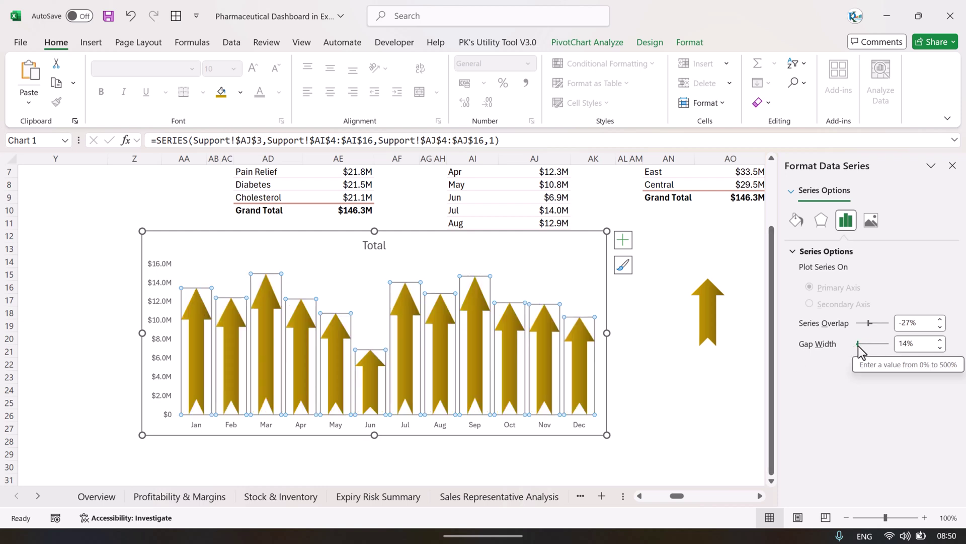
left_click(642, 367)
left_click(645, 298)
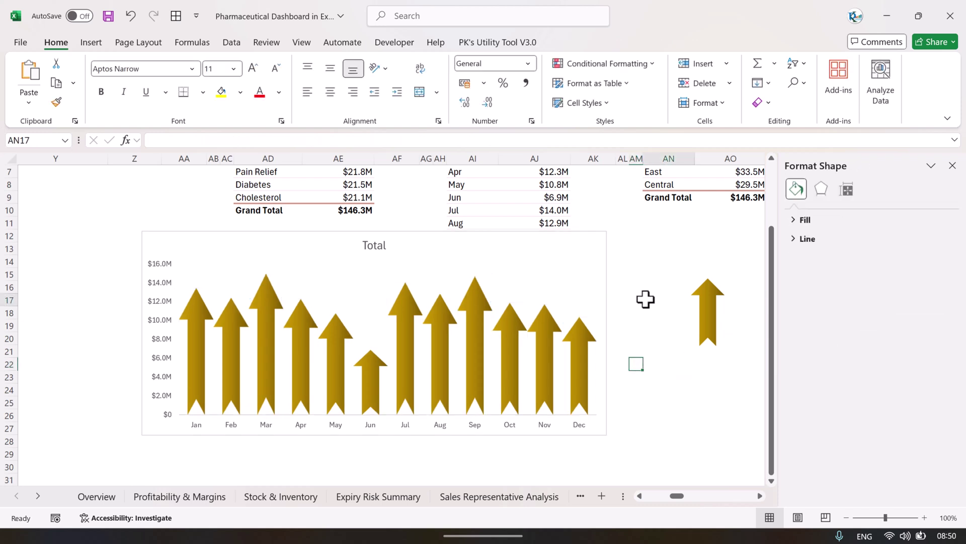
Widen the arrow chart further and add data labels to its monthly revenue series
left_click(602, 309)
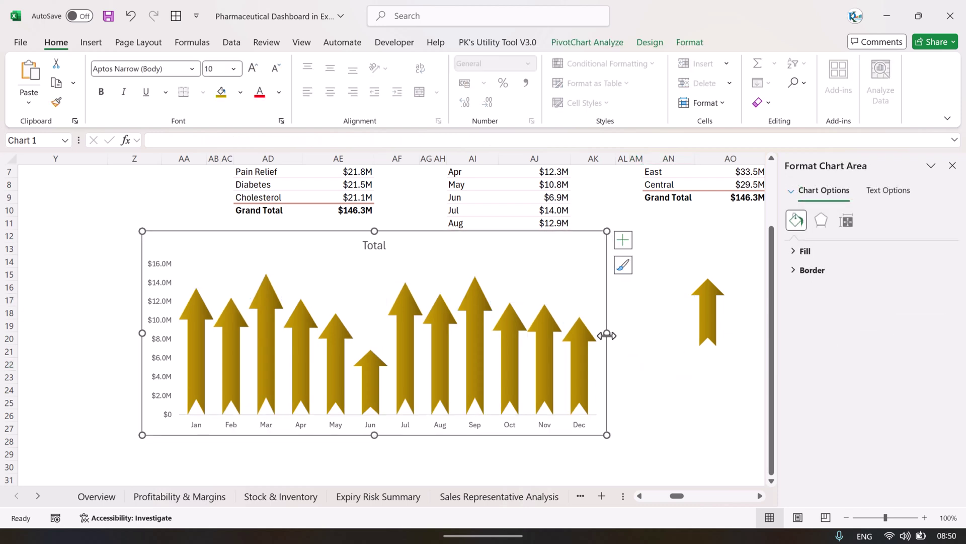
left_click_drag(607, 333, 659, 336)
right_click(511, 319)
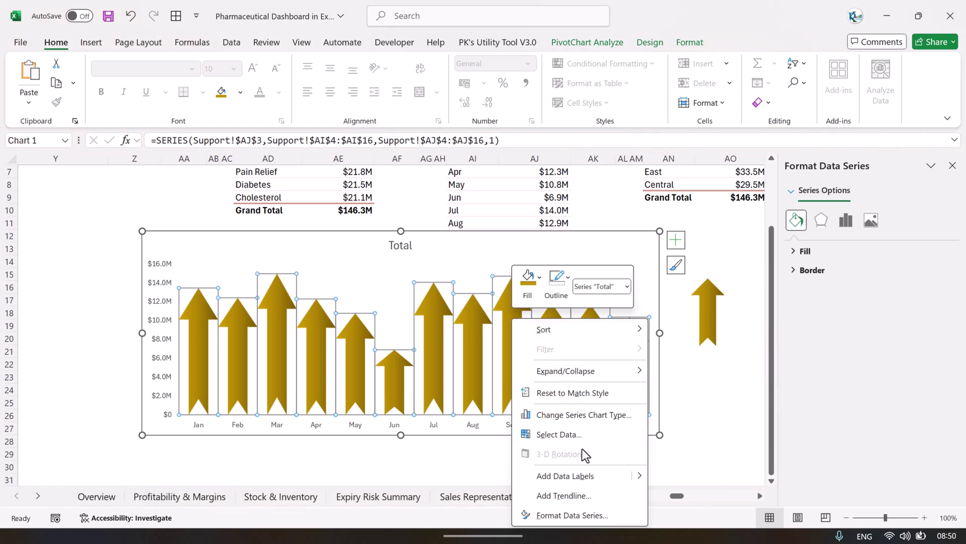
left_click(578, 475)
left_click(512, 267)
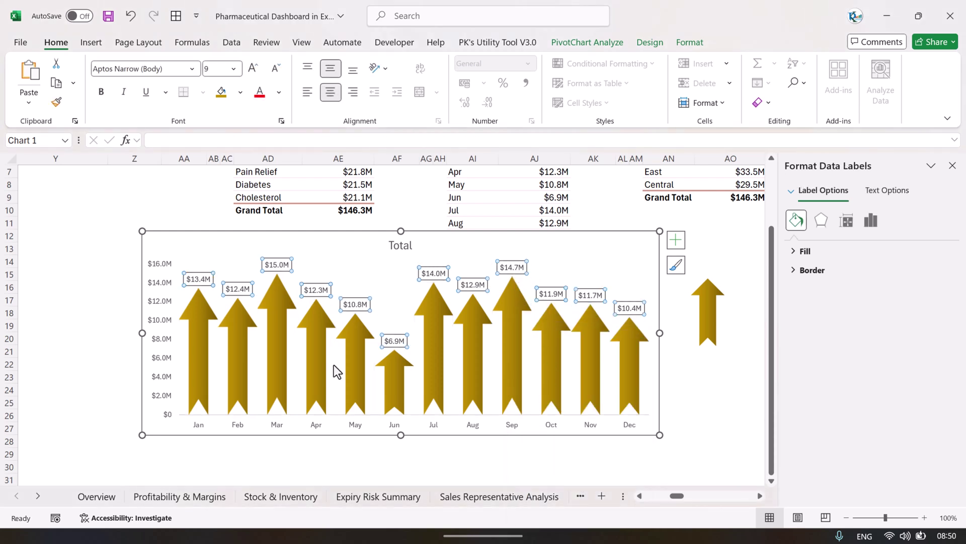
left_click(729, 403)
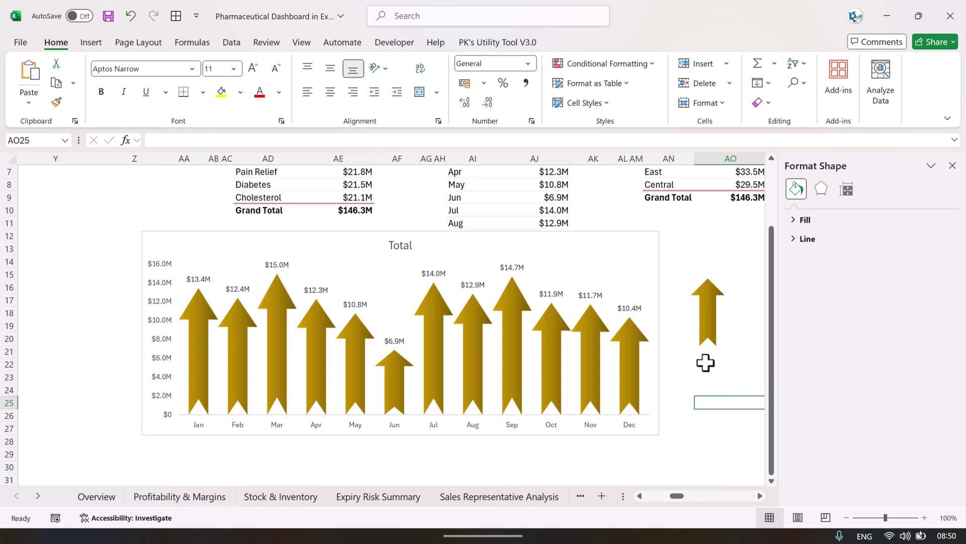
Close the formatting pane and return to the Overview sheet
left_click(953, 165)
left_click(100, 498)
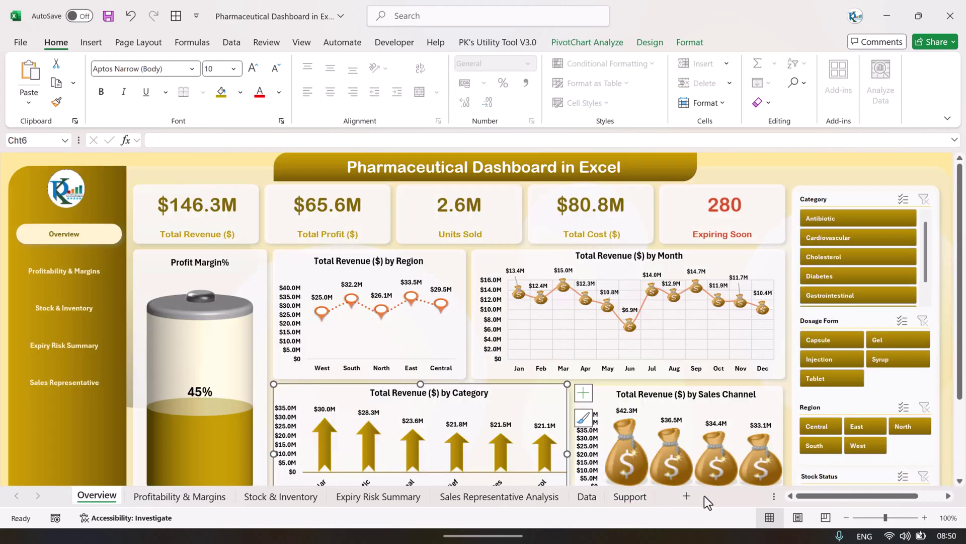
Add a new blank worksheet after the Overview sheet and hide its gridlines
left_click(688, 495)
left_click(528, 359)
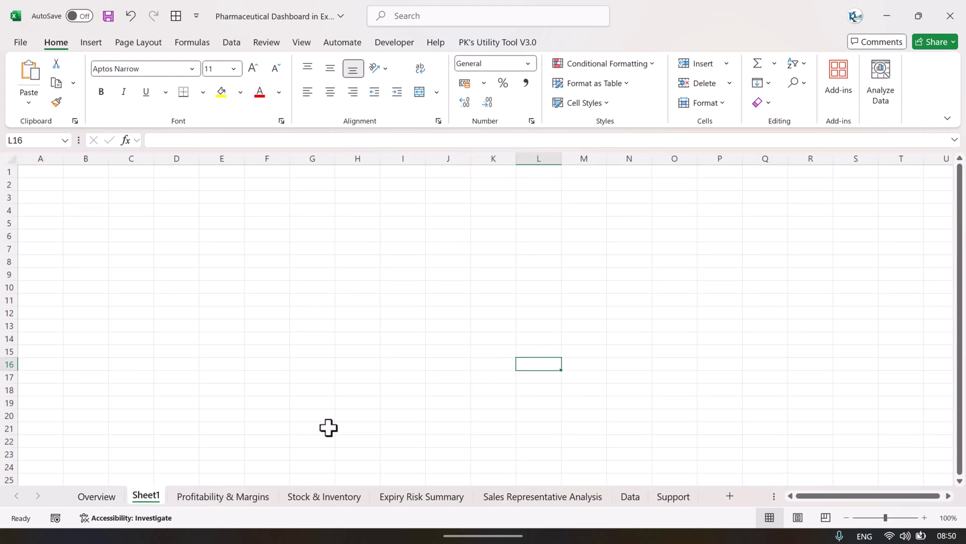
left_click(303, 43)
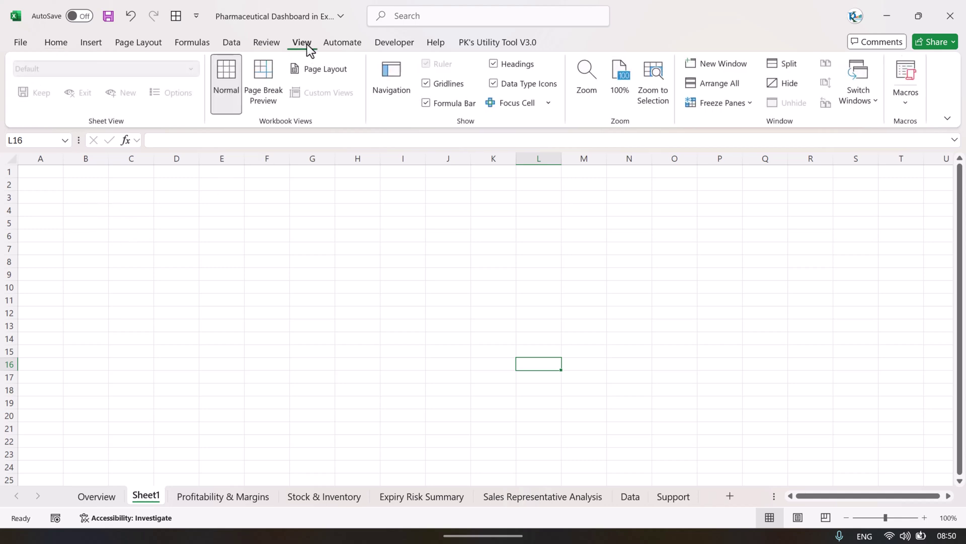
left_click(382, 256)
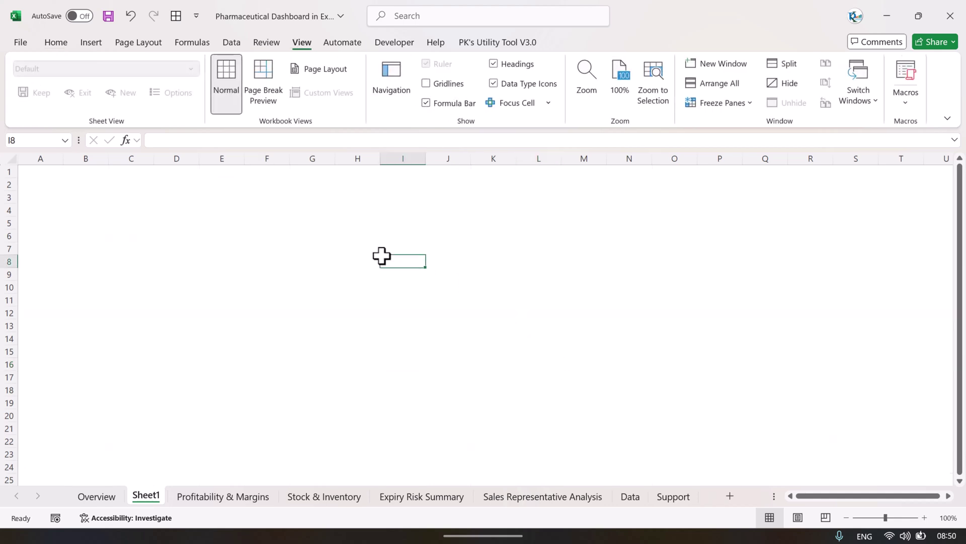
Draw a rounded rectangle about 28.6 by 13.5 cm as the dashboard background and make its corners much less rounded
left_click(103, 45)
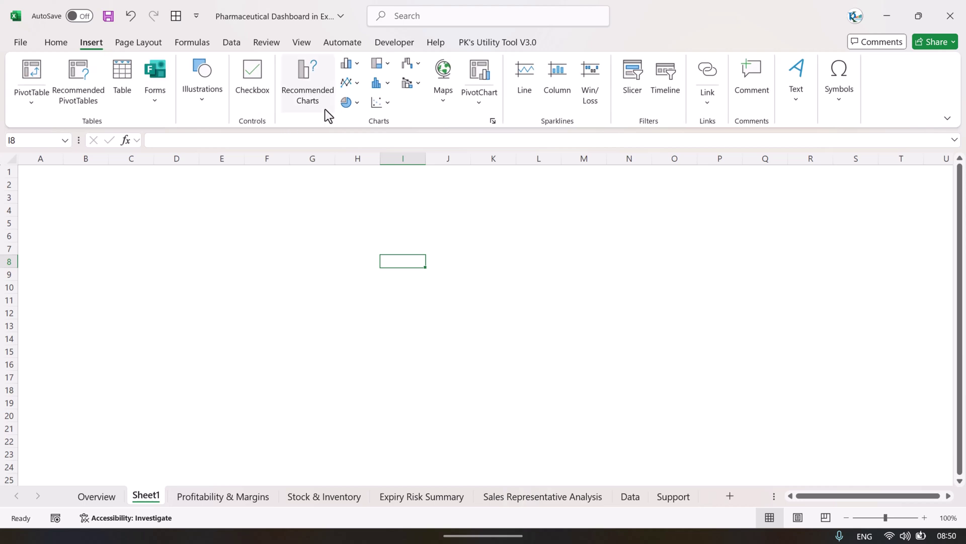
left_click(204, 91)
left_click(225, 156)
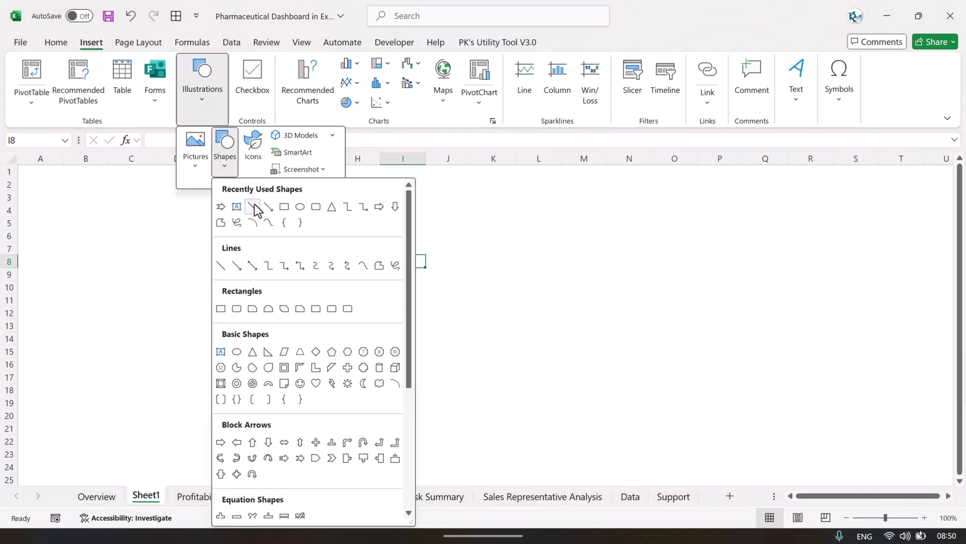
left_click(287, 213)
mouse_move(40, 175)
left_mouse_down()
mouse_move(716, 469)
mouse_move(752, 509)
left_mouse_up()
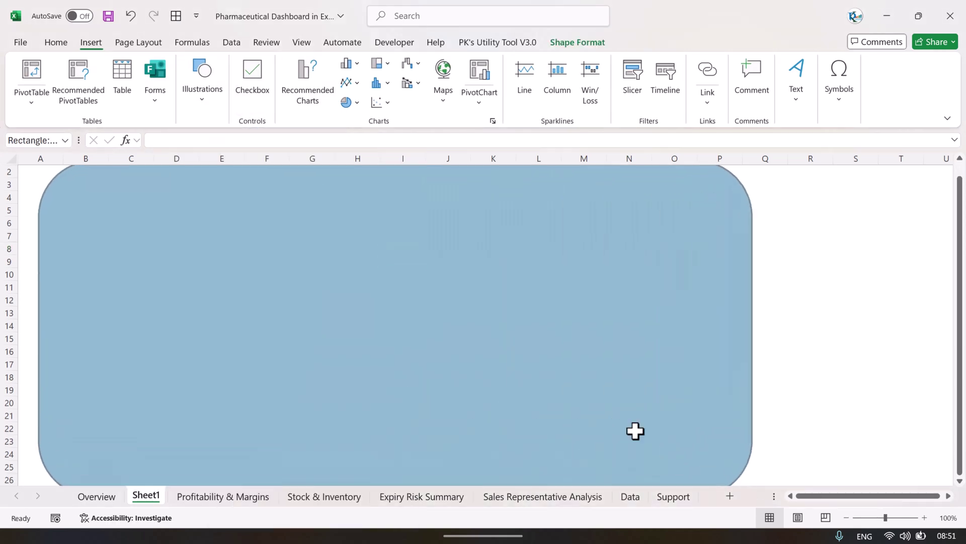
left_click_drag(95, 173, 74, 173)
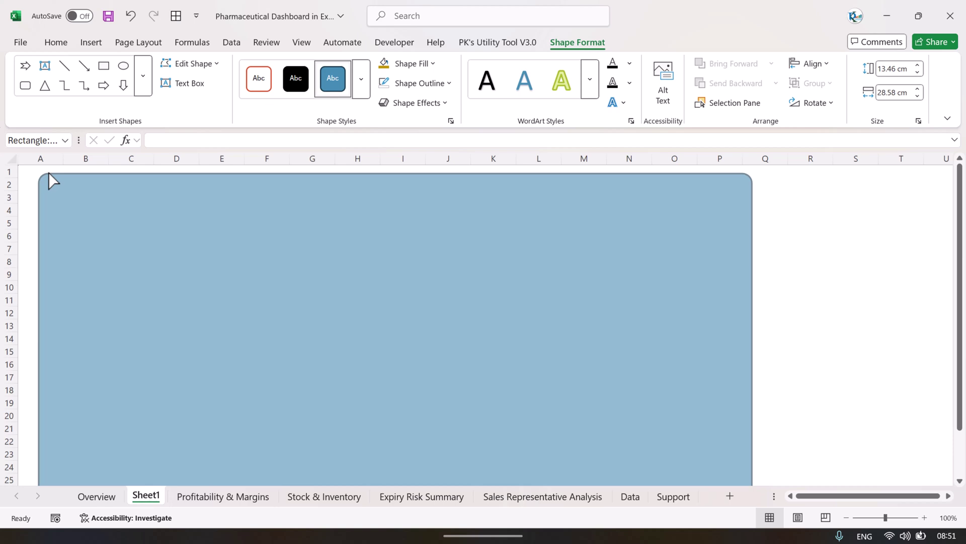
left_click_drag(48, 172, 49, 173)
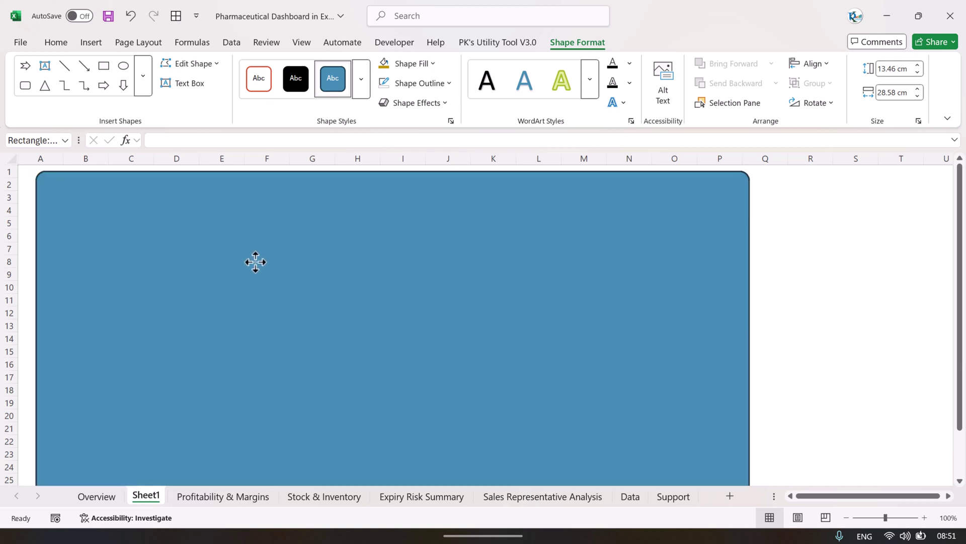
Fill the background rectangle with the lightest gold theme colour and give it a dark gold outline
left_click(405, 65)
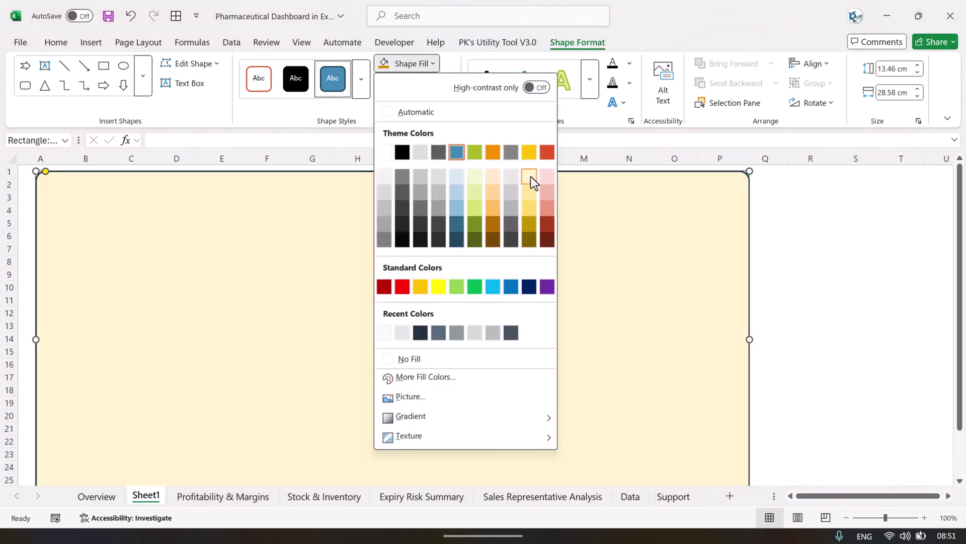
left_click(531, 176)
left_click(411, 85)
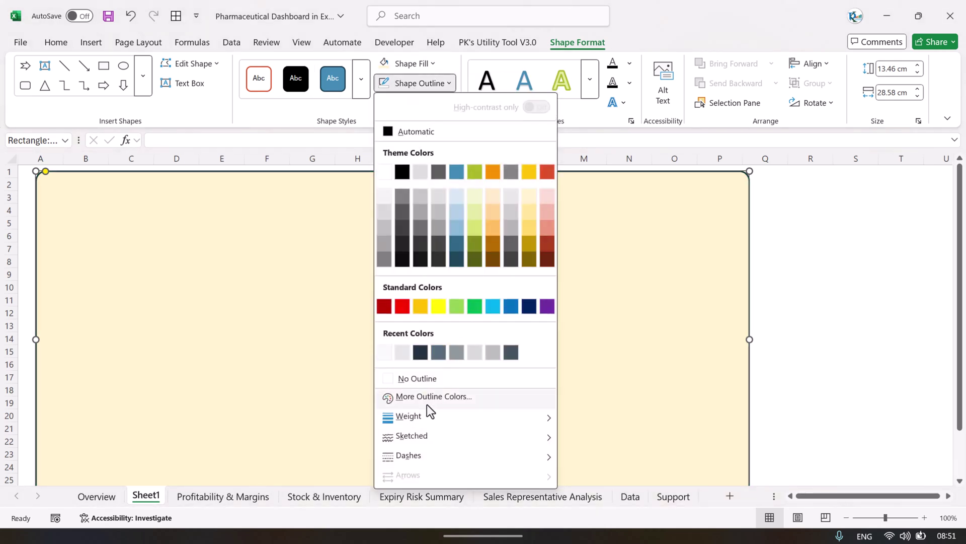
left_click(531, 243)
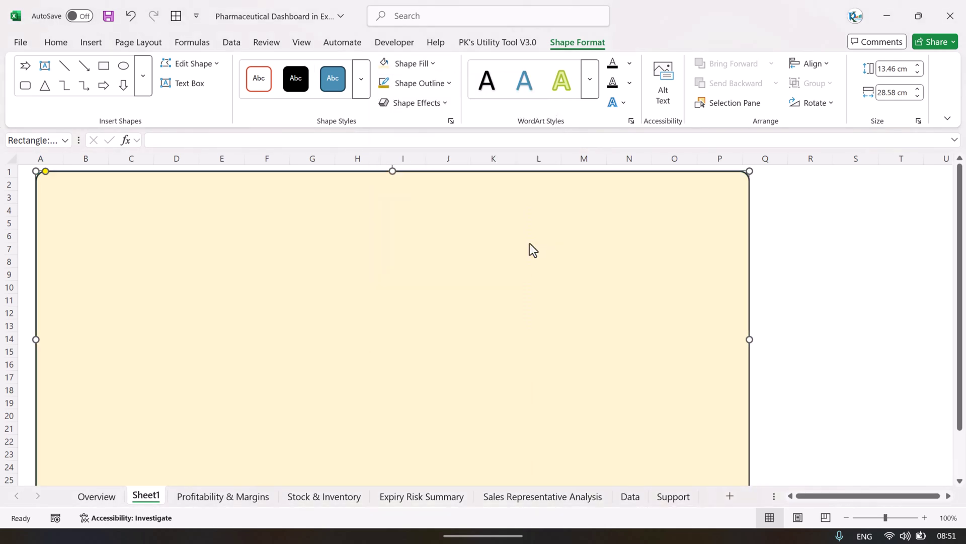
Set the background rectangle's outline weight to ½ pt and align the rectangle with the sheet's corner at cell A1
left_click(439, 84)
mouse_move(431, 419)
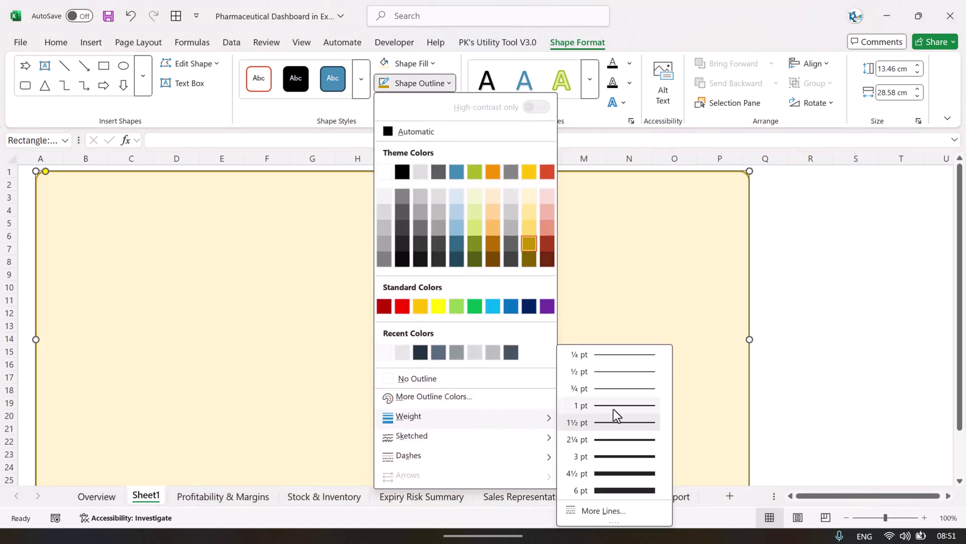
left_click(629, 371)
left_click(829, 287)
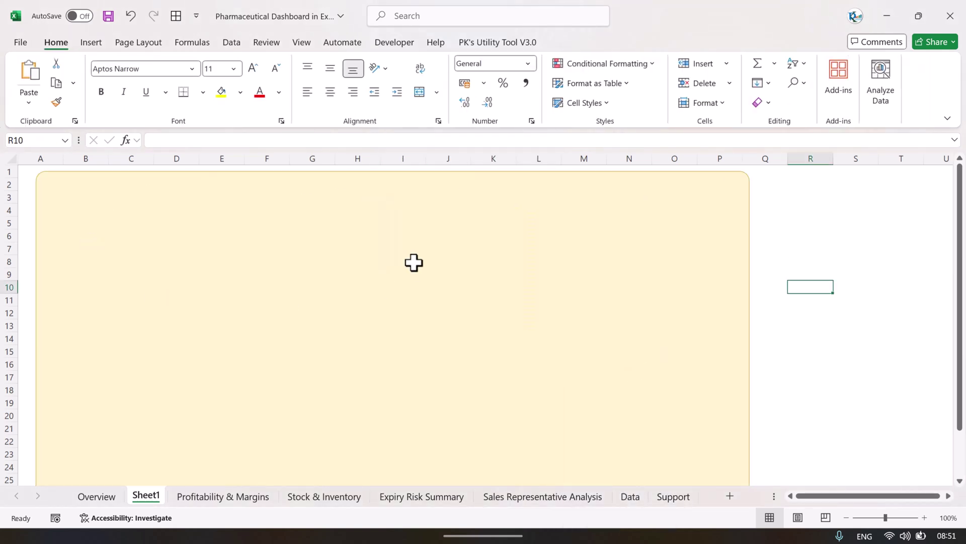
left_click_drag(347, 275, 329, 268)
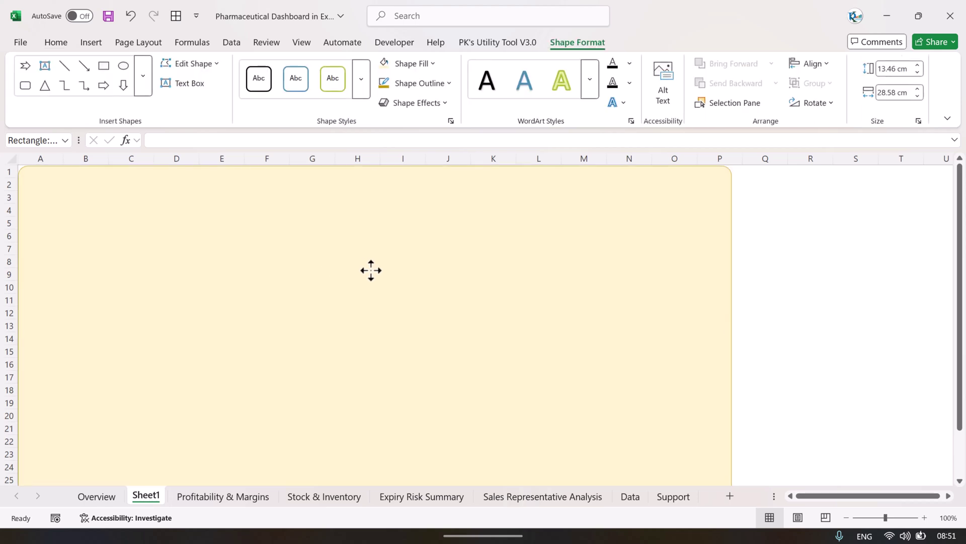
Draw a small rounded rectangle about 4.9 by 2.4 cm as a card over columns B to D of the background
left_click(90, 42)
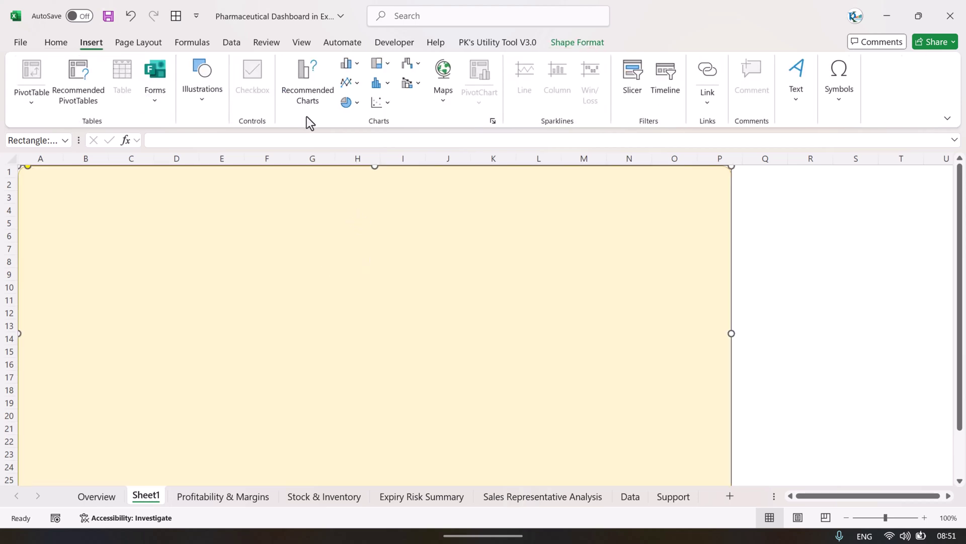
left_click(201, 81)
left_click(225, 148)
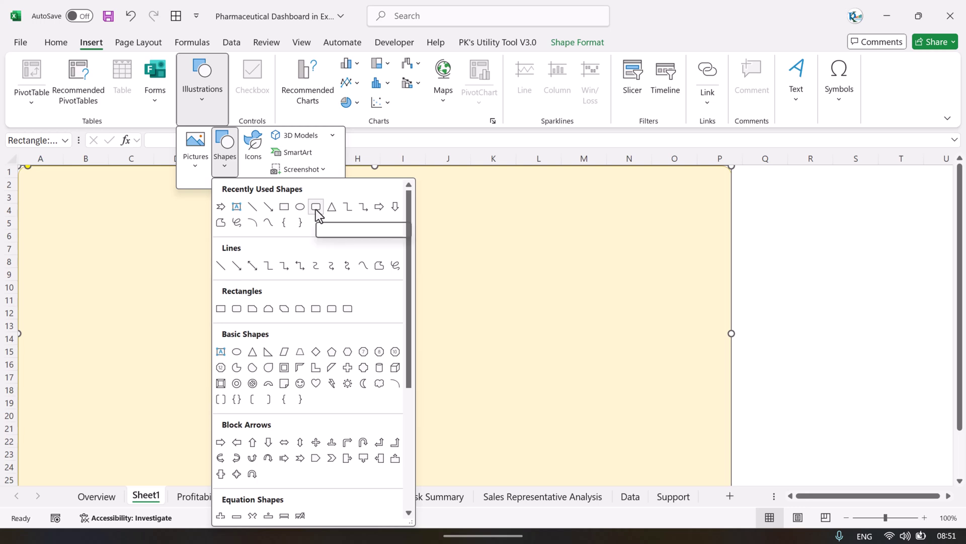
left_click(315, 206)
left_click_drag(99, 192, 216, 252)
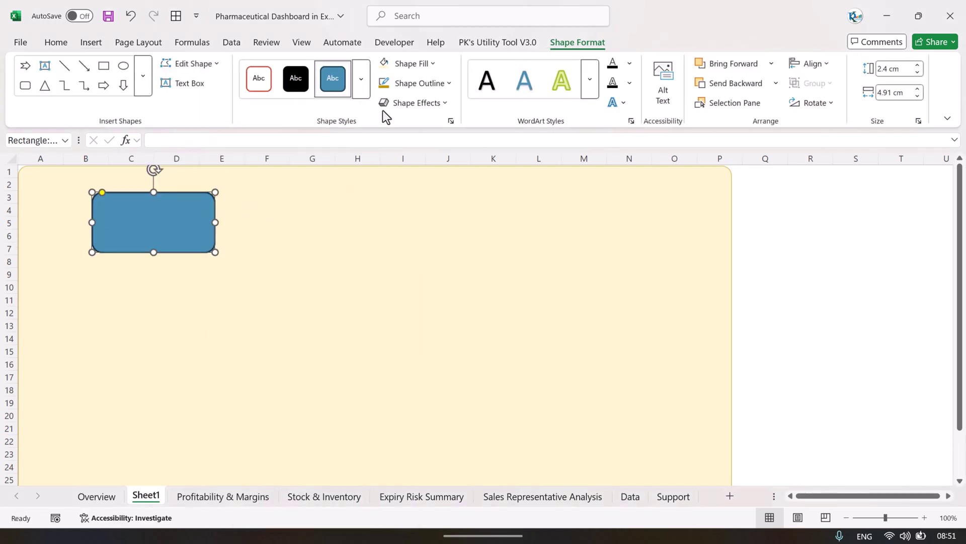
Give the small card a thin gold outline and a white fill
left_click(423, 84)
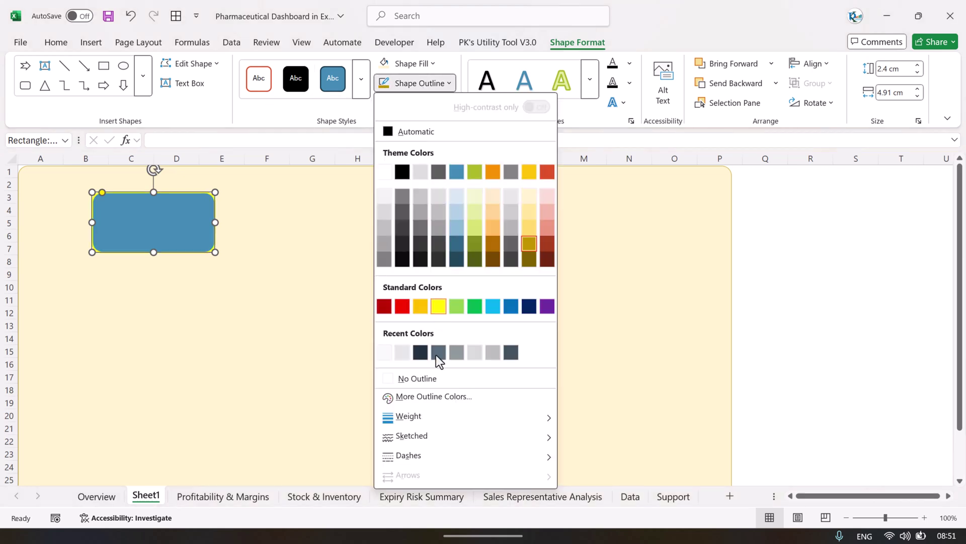
left_click(438, 352)
left_click(433, 64)
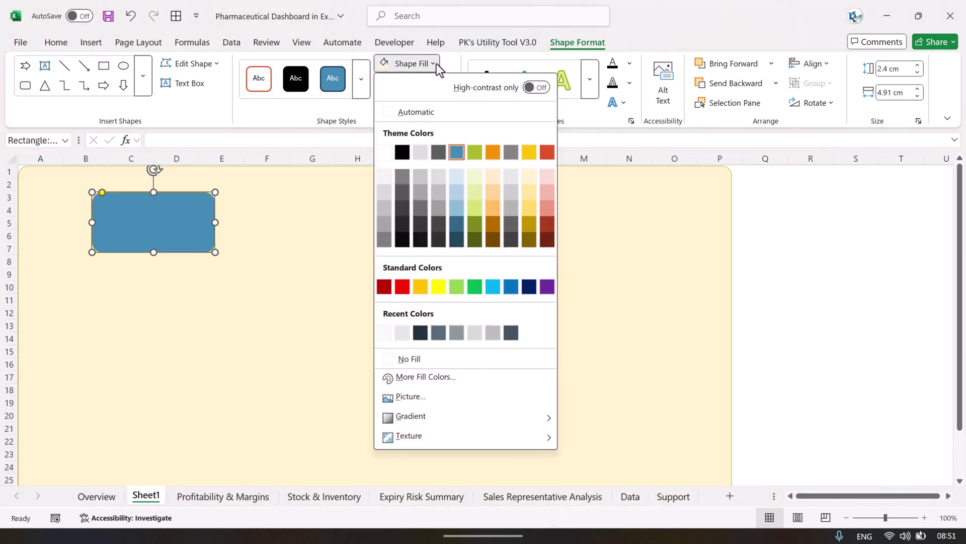
left_click(386, 153)
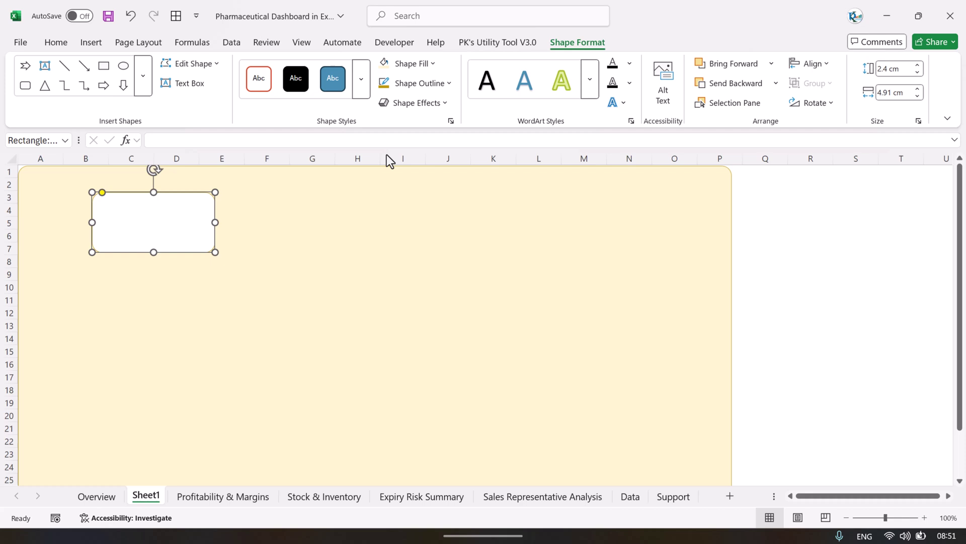
Nudge the small card slightly left and set its solid fill transparency to 30%
left_click(796, 251)
left_click(176, 229)
left_click_drag(177, 229, 161, 219)
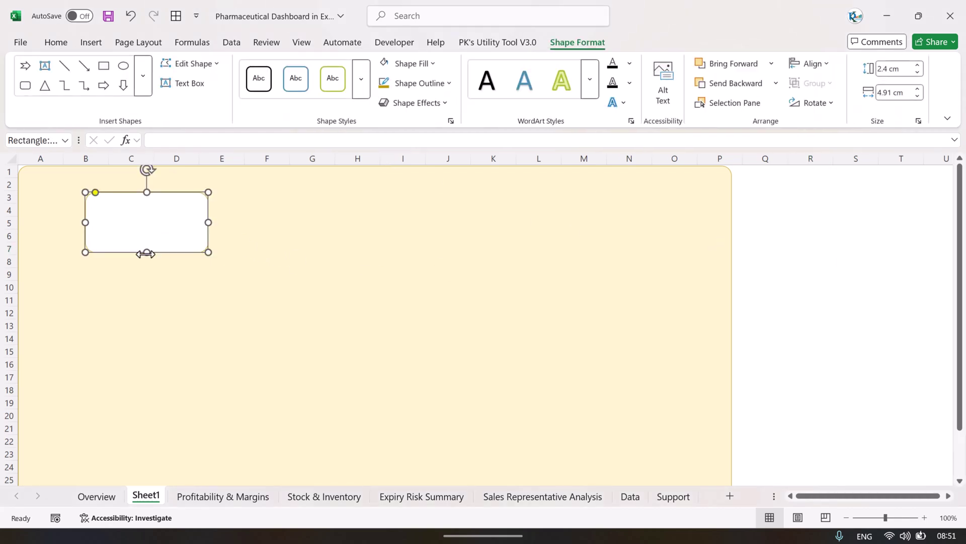
right_click(161, 213)
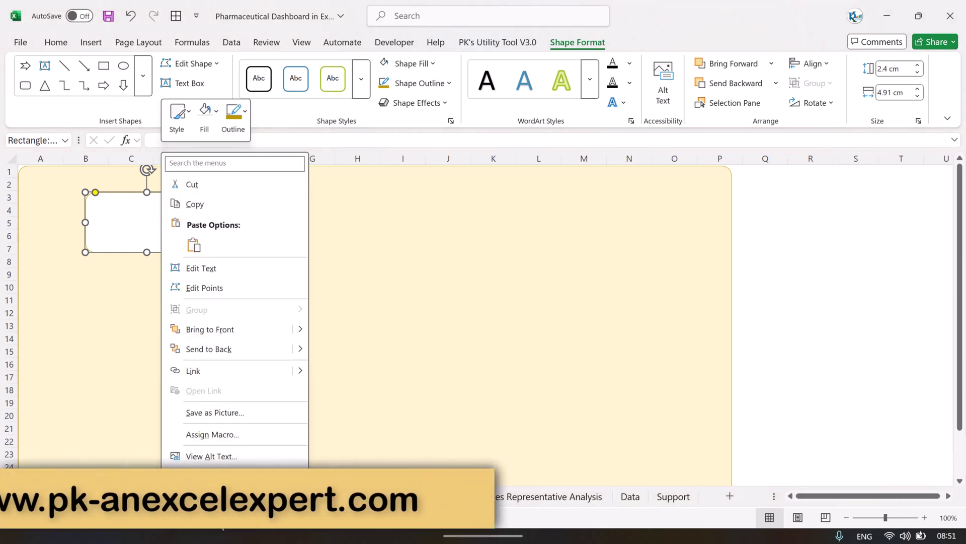
key("ctrl+1")
left_click(798, 253)
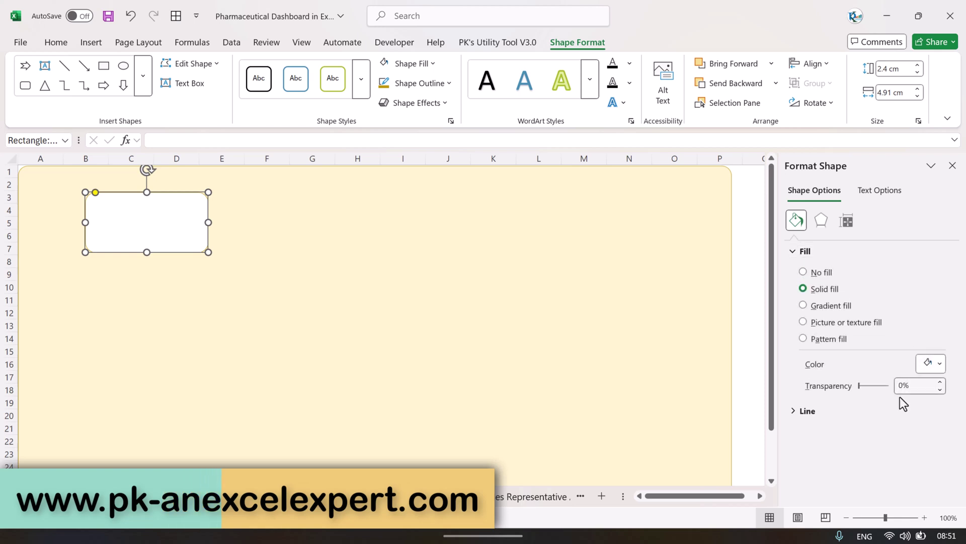
left_click(862, 383)
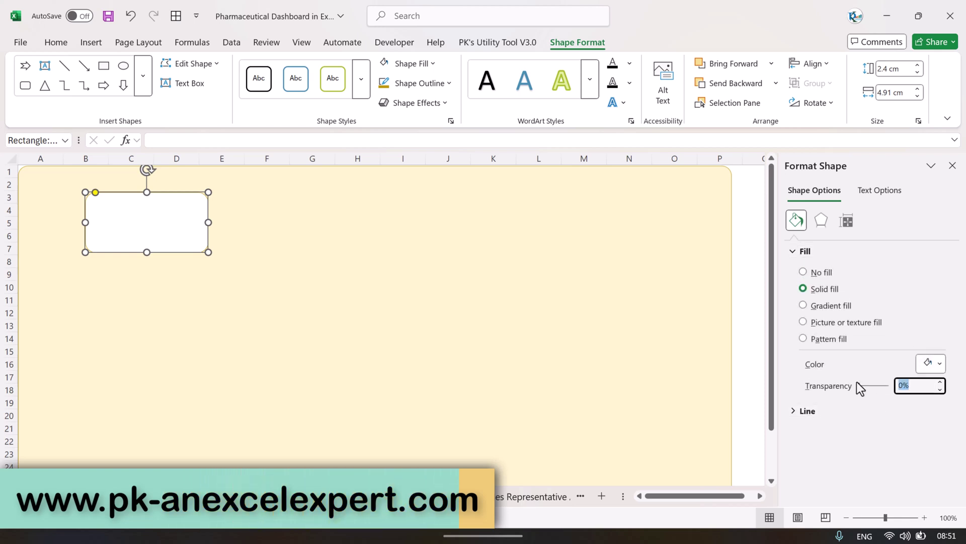
type("30")
key("Return")
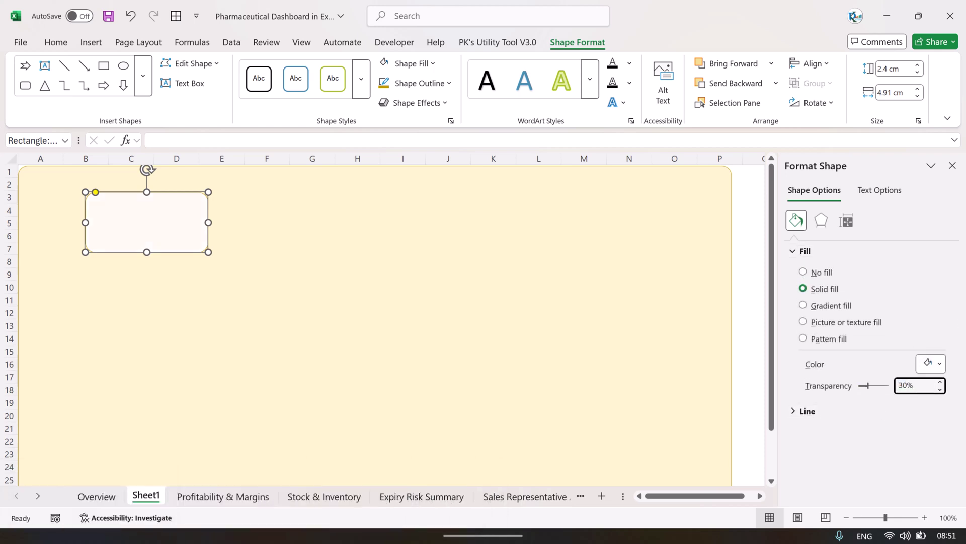
left_click(953, 167)
left_click(846, 235)
left_click(179, 222)
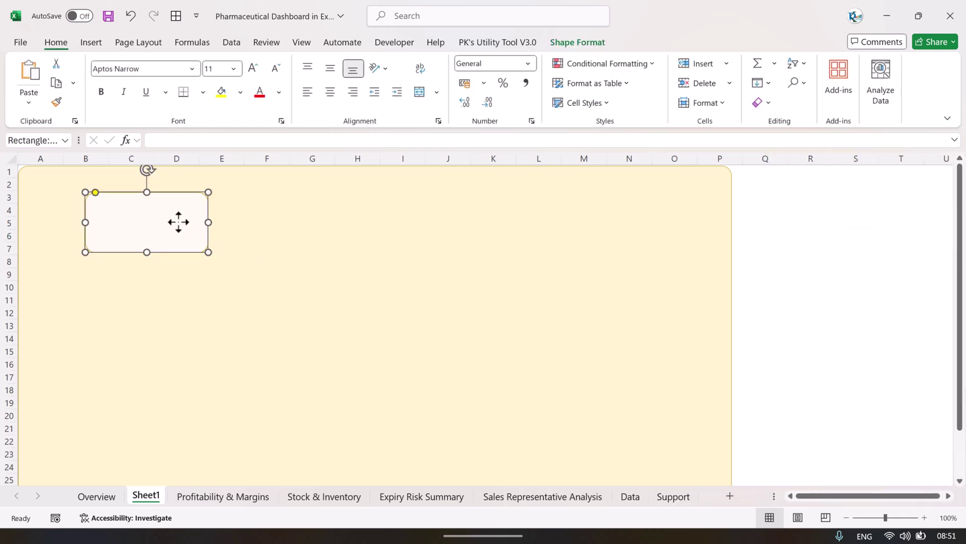
Insert an empty text box inside the small card, slightly narrower than the card
left_click(97, 43)
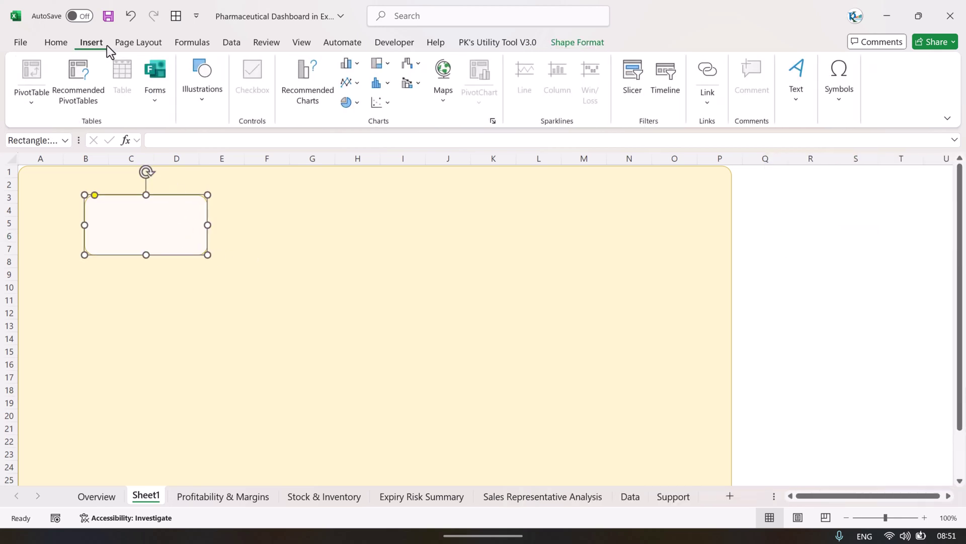
left_click(799, 103)
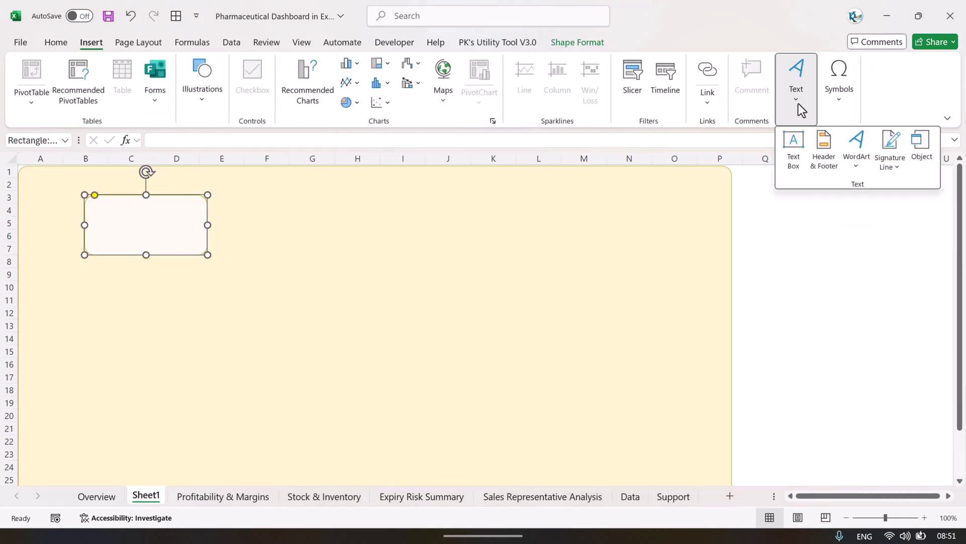
left_click(793, 146)
left_click_drag(107, 208, 198, 235)
key("Escape")
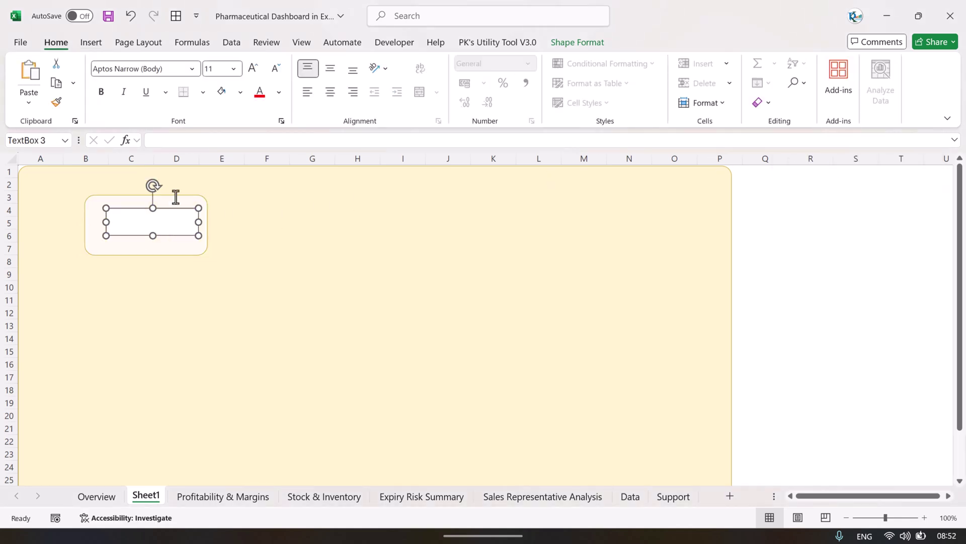
Link the text box to the Total Revenue ($) heading with the formula =Support!C3
left_click(184, 141)
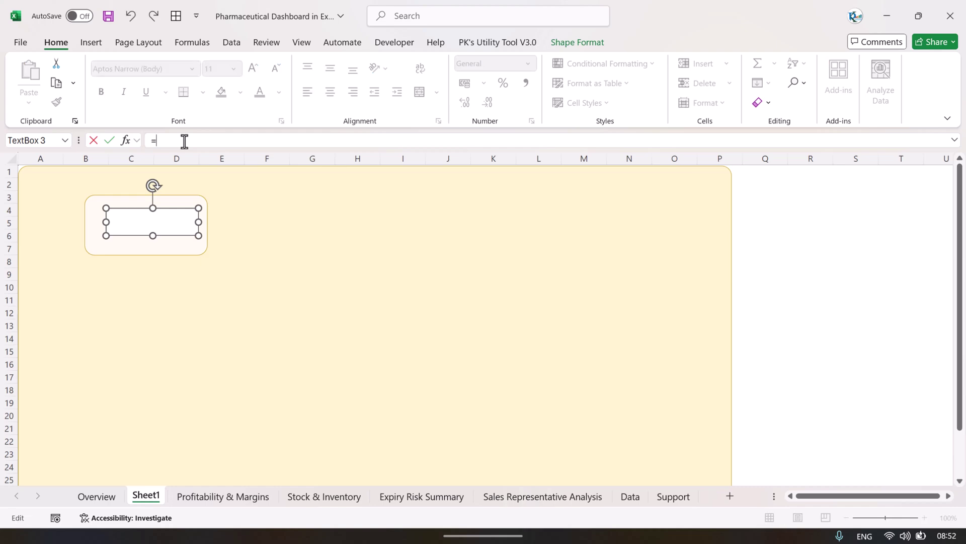
left_click(674, 498)
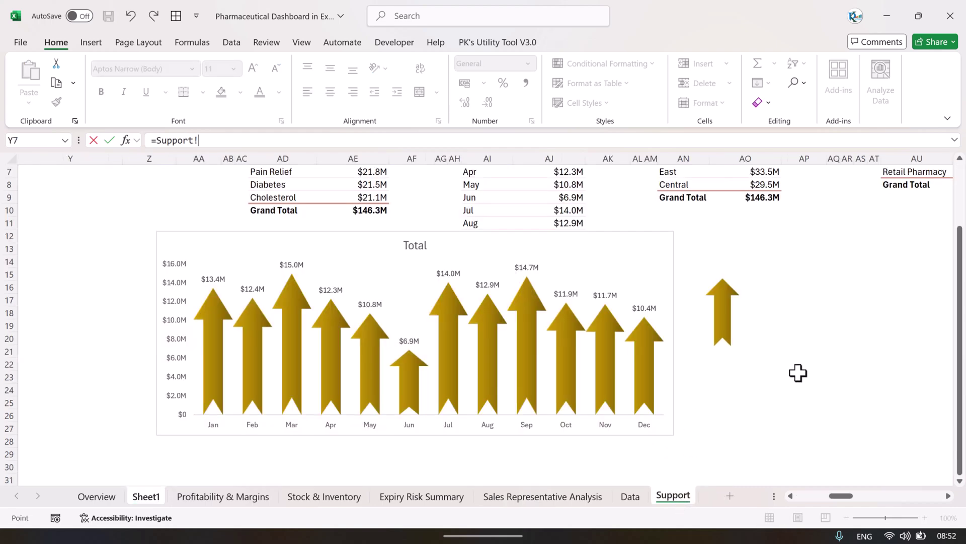
left_click_drag(836, 496, 808, 497)
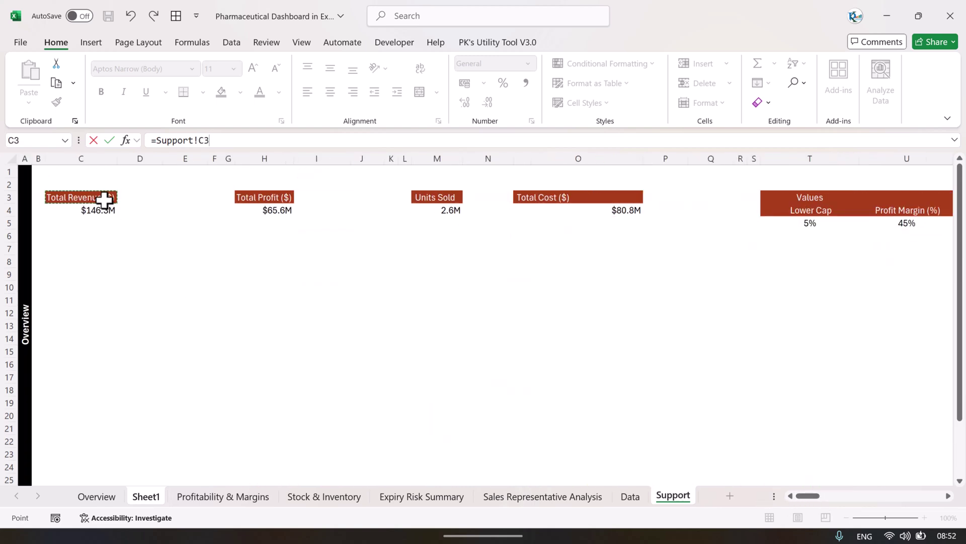
key("Return")
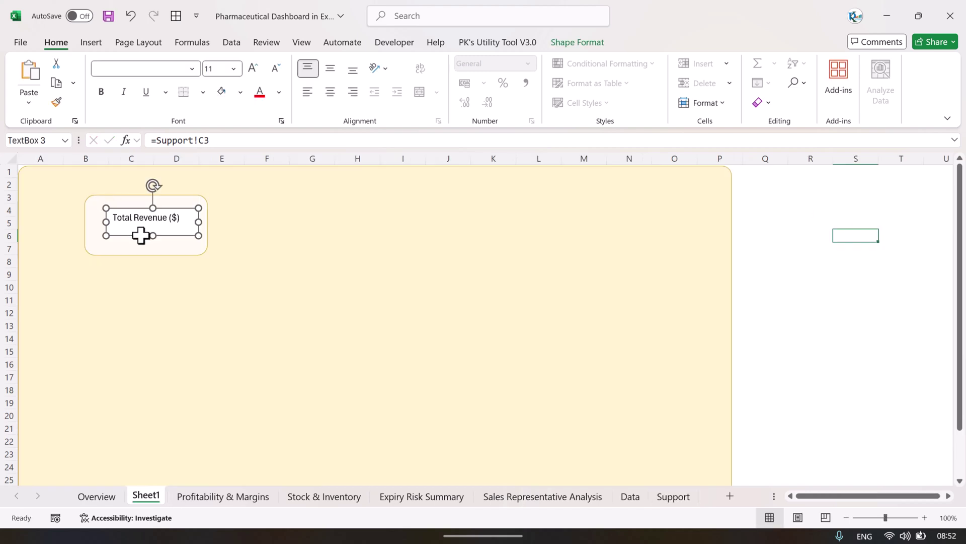
Centre the text box's label horizontally and vertically, and fit the box into the lower part of the card
left_click(330, 92)
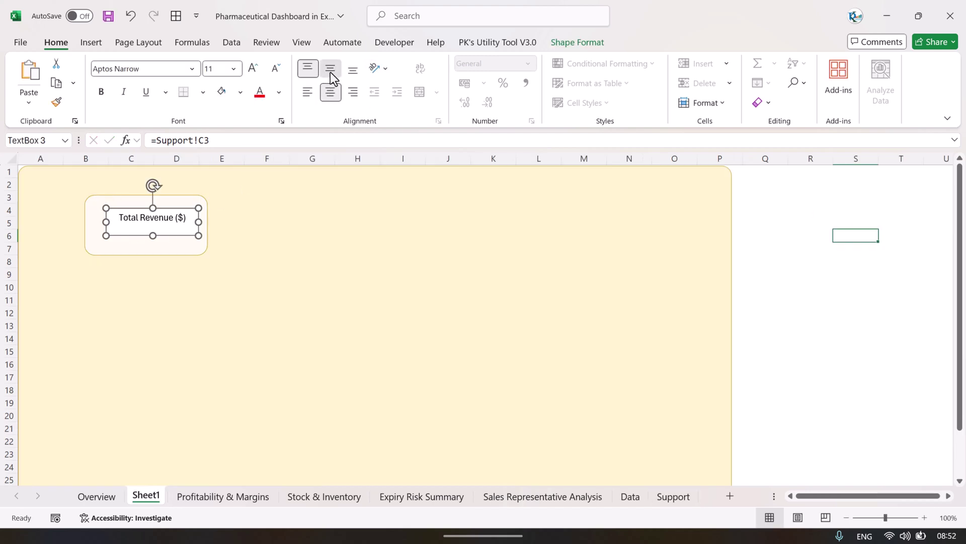
left_click(330, 68)
mouse_move(152, 235)
left_mouse_down()
mouse_move(154, 225)
mouse_move(146, 247)
left_mouse_up()
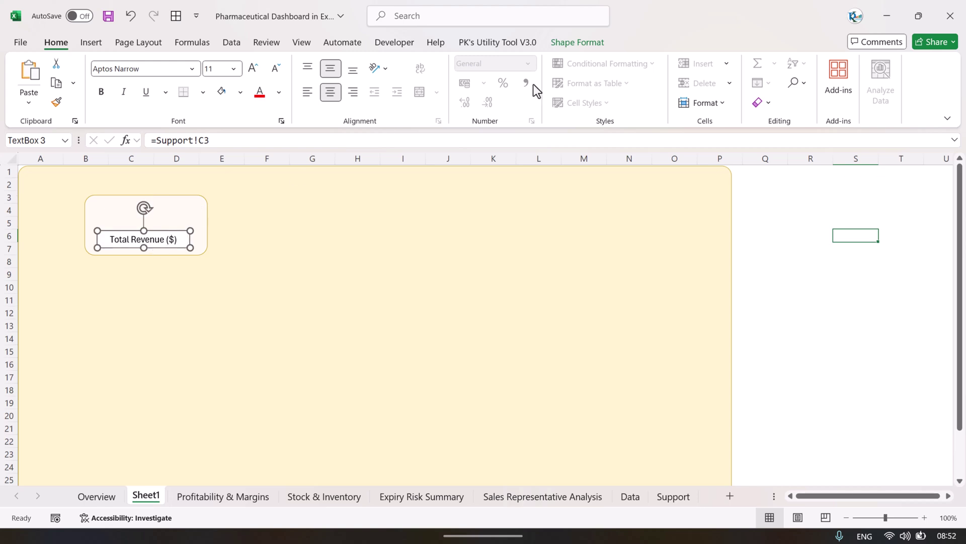
Remove the fill and the outline from the Total Revenue ($) text box
left_click(575, 44)
left_click(409, 64)
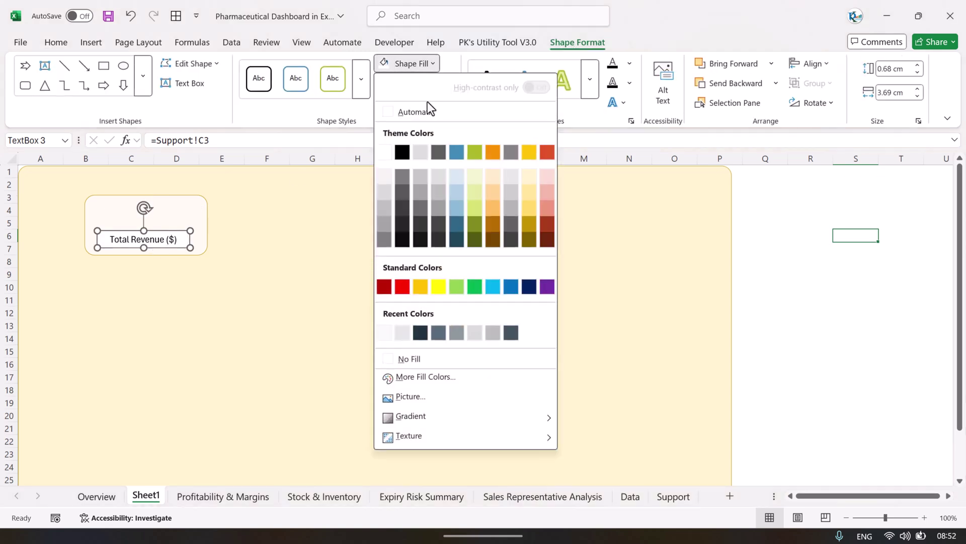
left_click(417, 359)
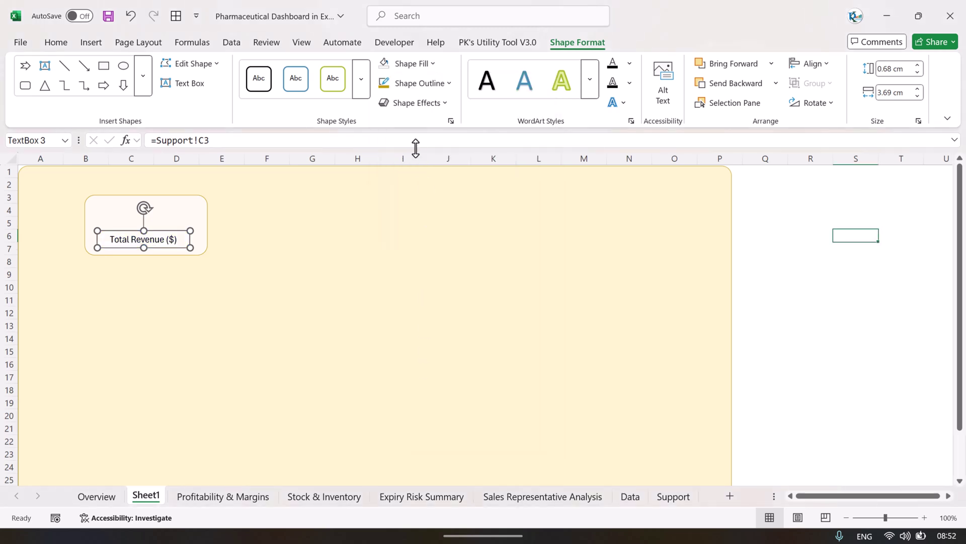
left_click(408, 83)
left_click(428, 379)
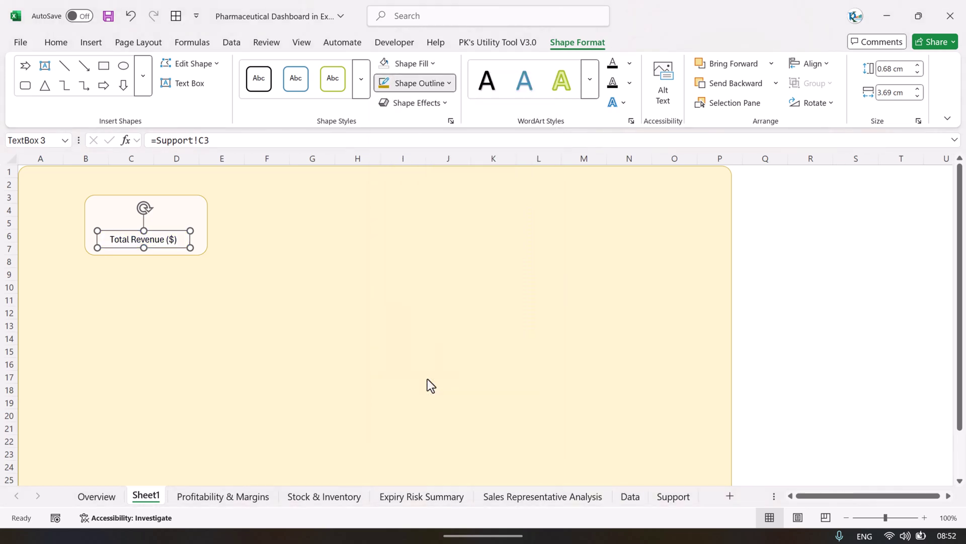
Make the Total Revenue ($) label bold and colour its text dark gold
left_click(56, 43)
left_click(103, 92)
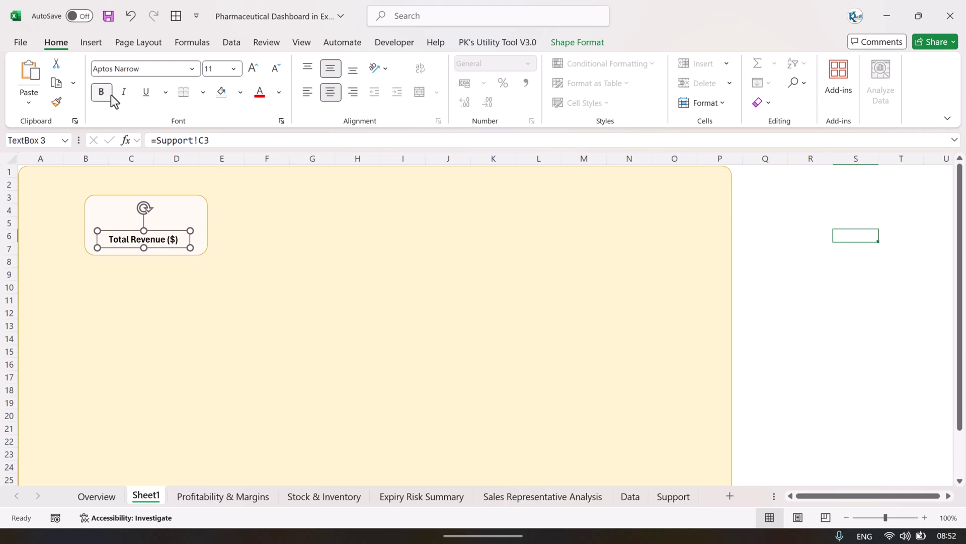
left_click(285, 92)
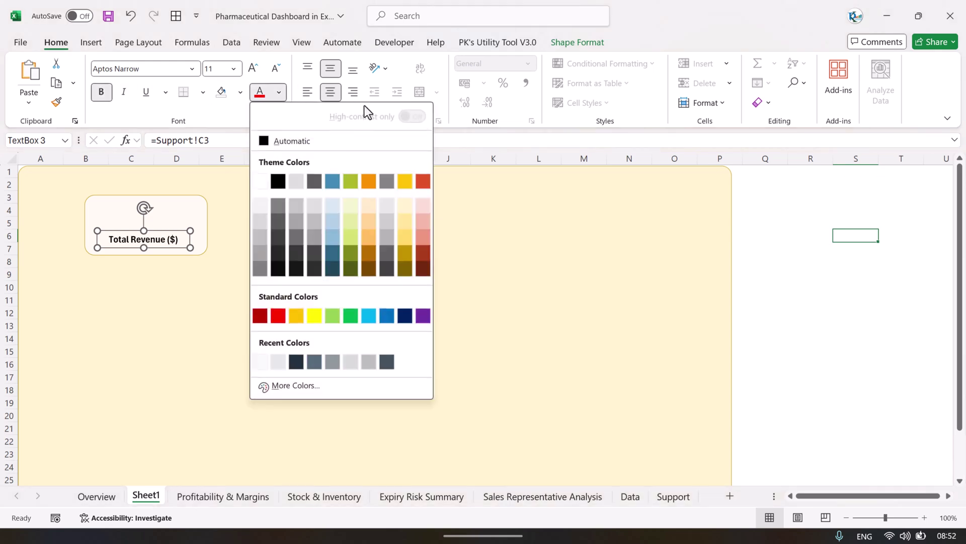
left_click(405, 252)
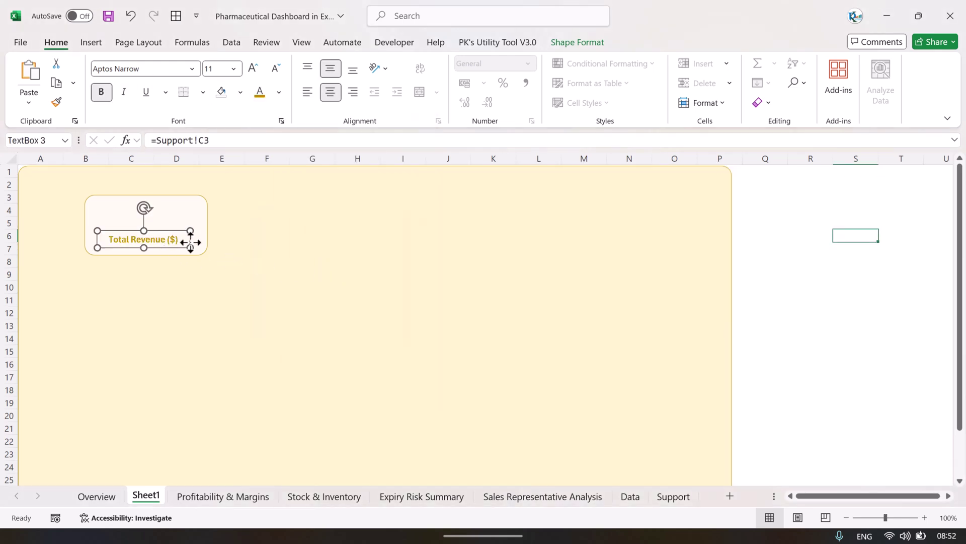
Duplicate the label's text box above it in the card and link the copy to the revenue figure with =Support!C4
left_click_drag(191, 242, 162, 226)
left_click(215, 142)
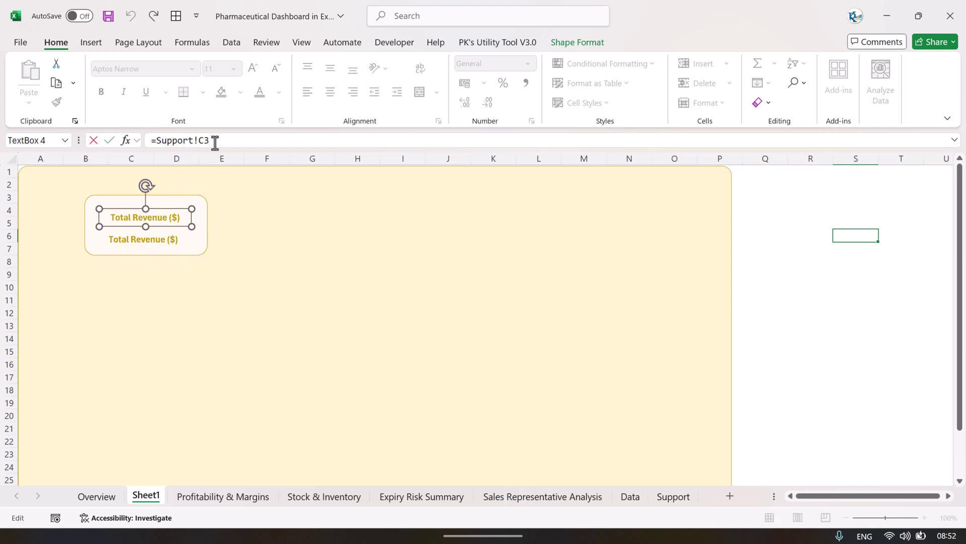
left_click(653, 489)
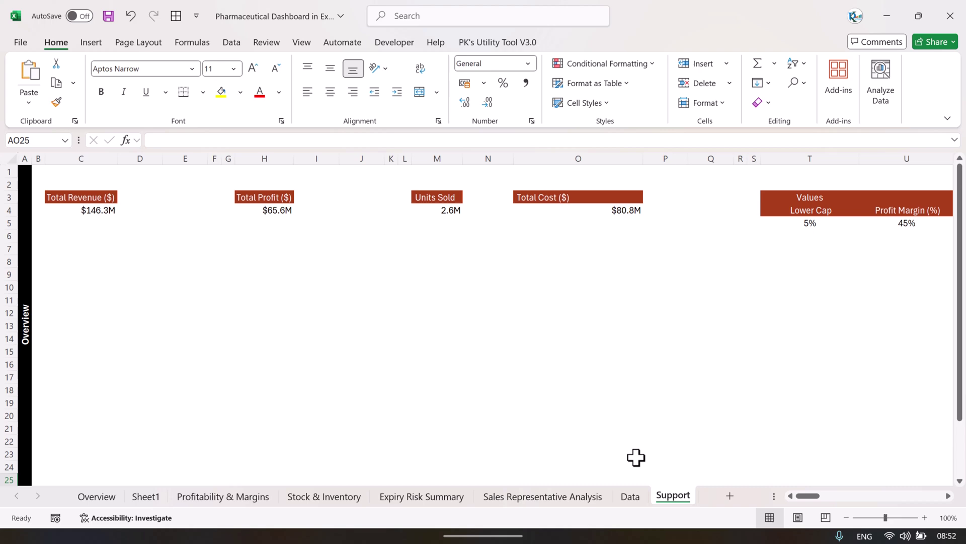
left_click(101, 209)
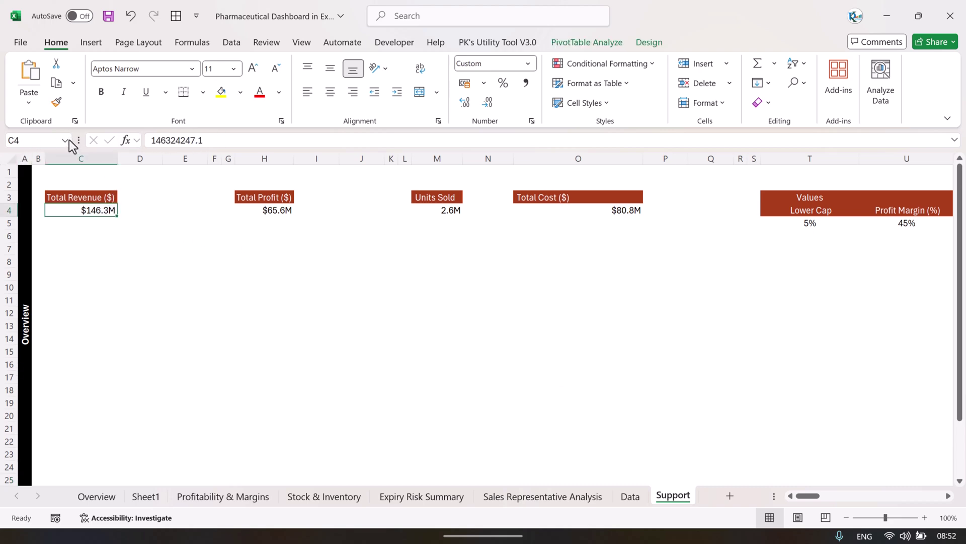
left_click(630, 497)
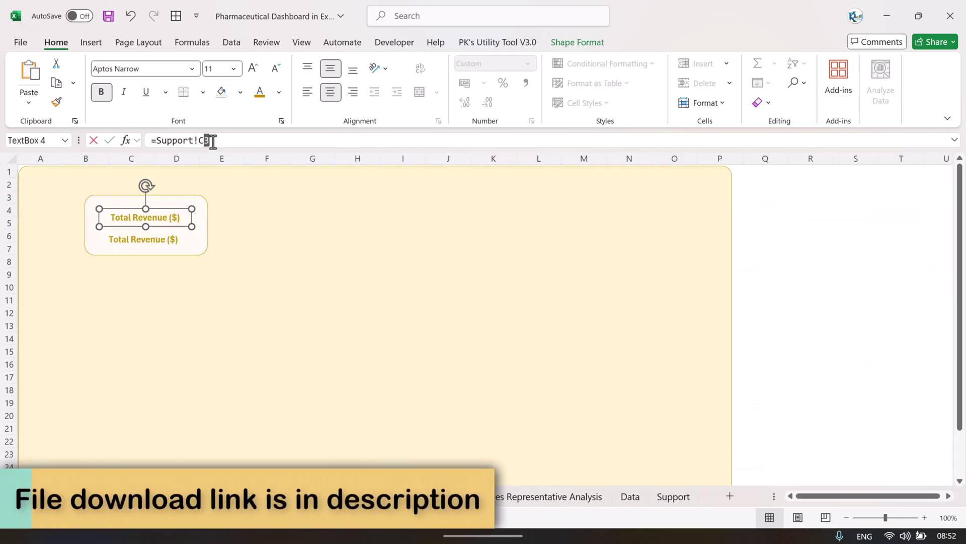
key("Return")
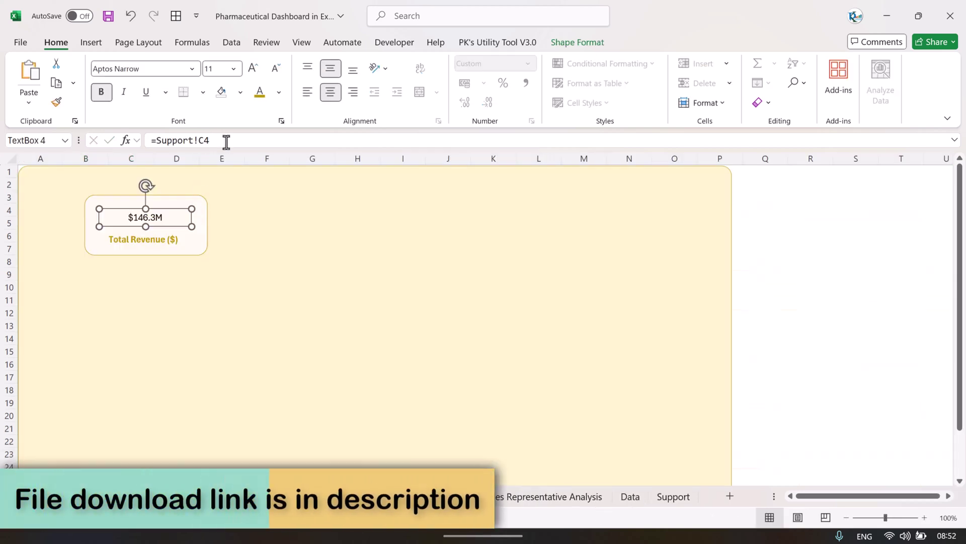
Copy the Total Revenue ($) label's formatting onto the revenue value above it
left_click(158, 237)
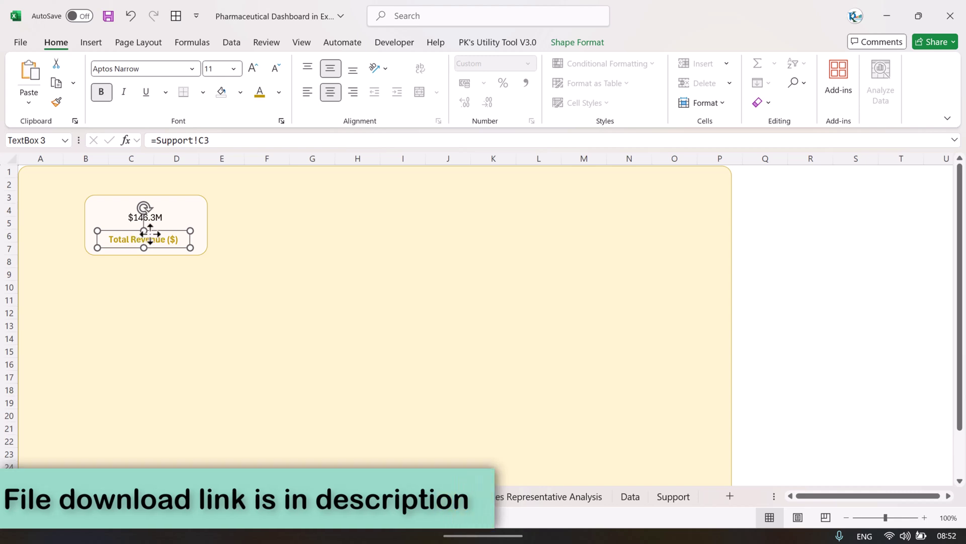
left_click(56, 101)
left_click(157, 217)
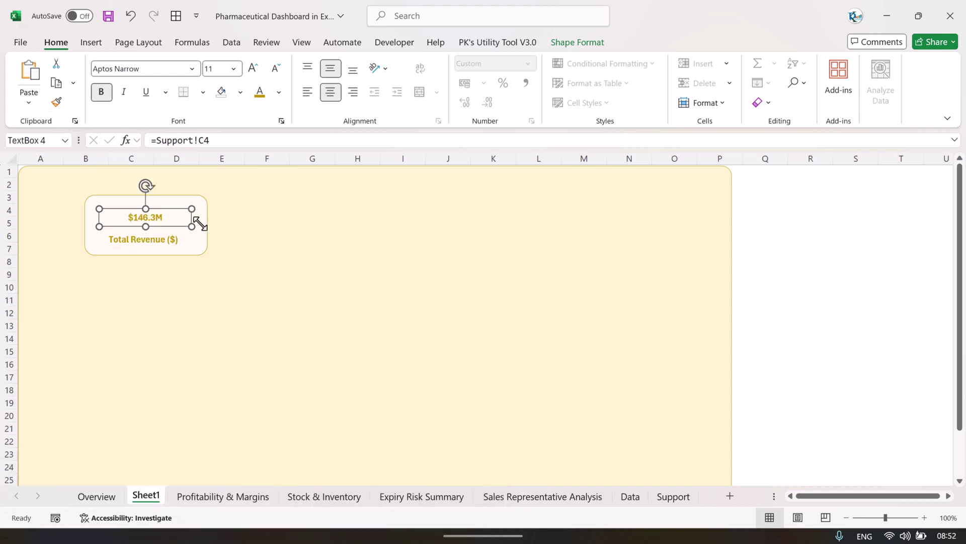
Enlarge the revenue value's font to 24 and extend its text box upward to fit
left_click(254, 69)
left_click(254, 68)
left_click(254, 69)
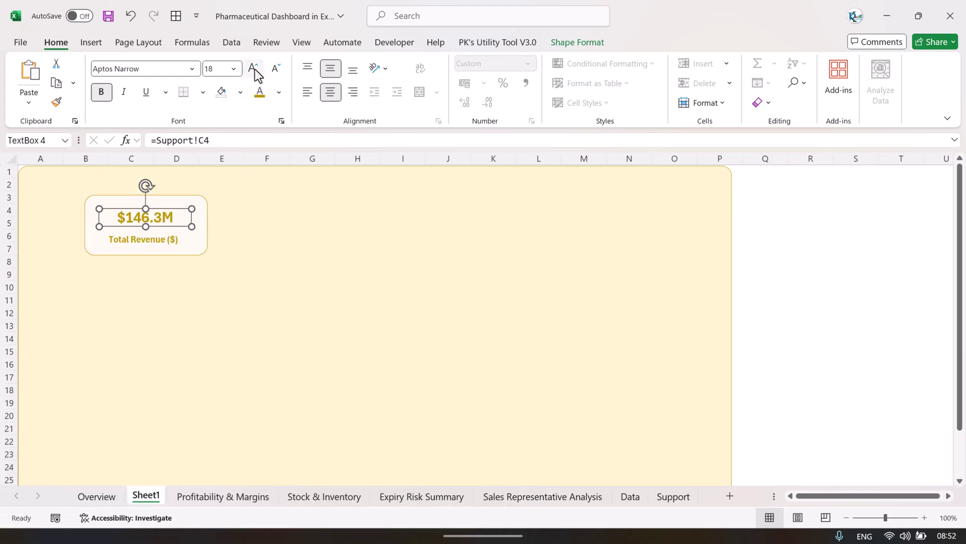
left_click(254, 68)
left_click(254, 69)
left_click(253, 70)
left_click(253, 70)
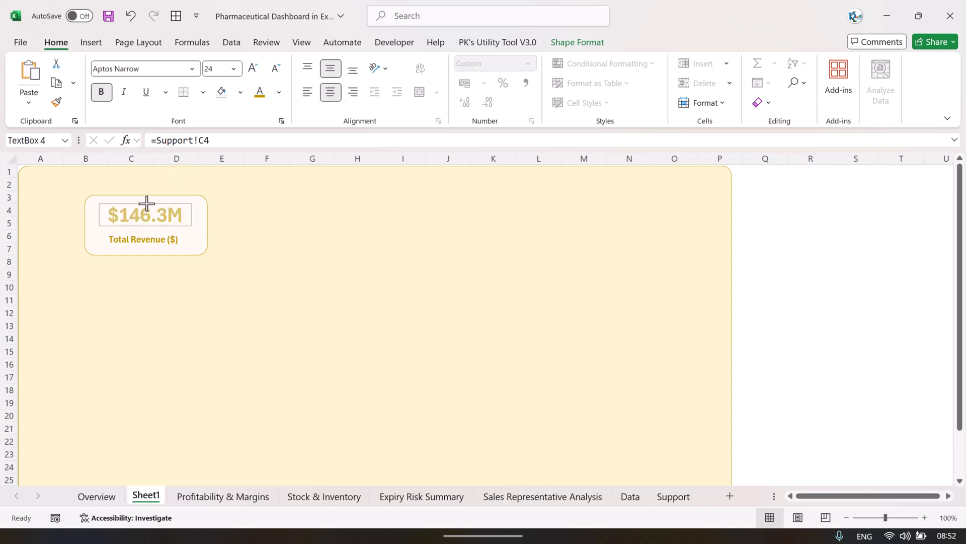
left_click(281, 221)
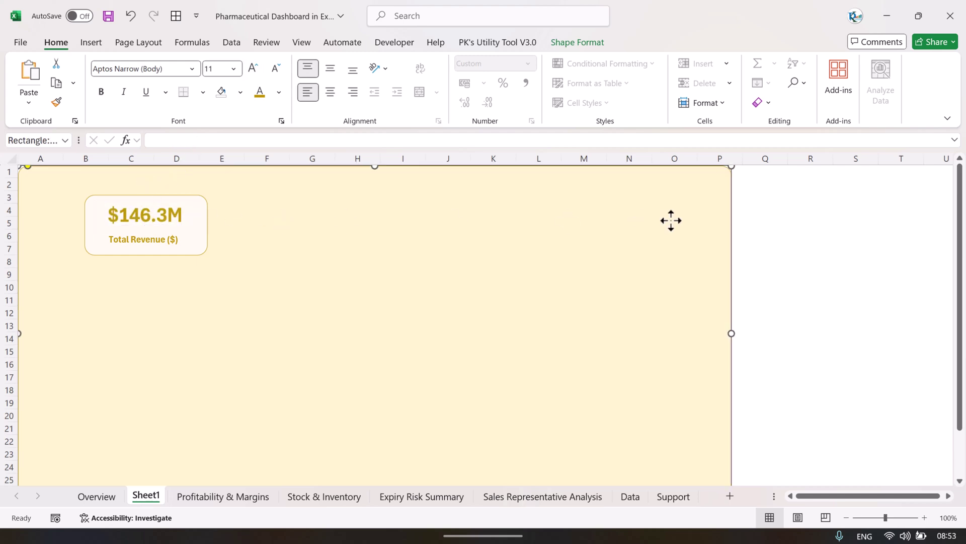
left_click(767, 221)
Insert Category, Dosage Form and Region slicers for the Total Revenue ($) pivot table on the Support sheet
left_click(672, 496)
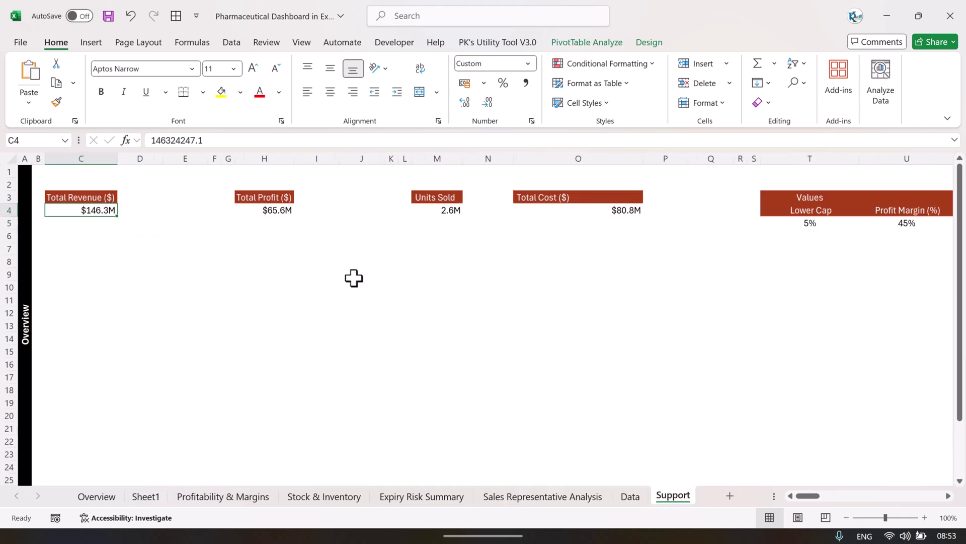
left_click(91, 43)
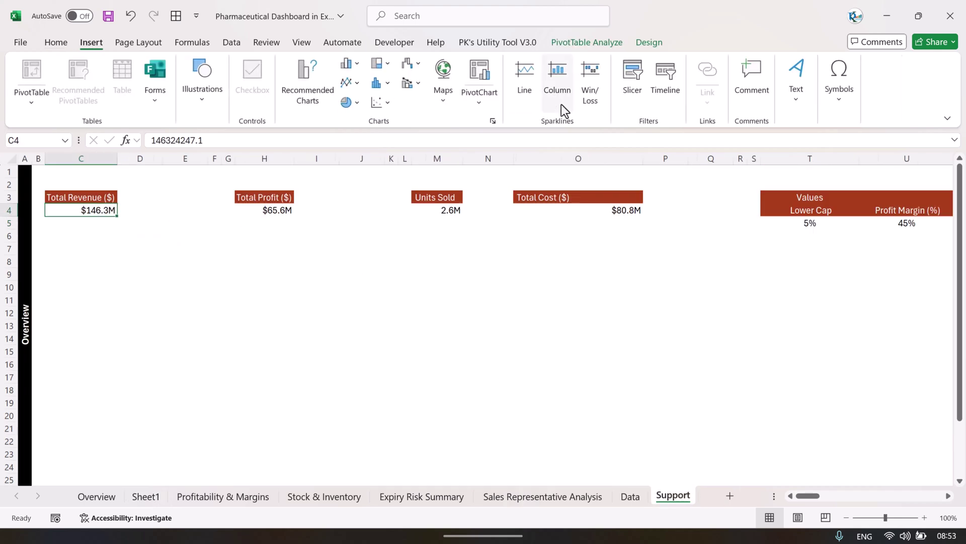
left_click(632, 81)
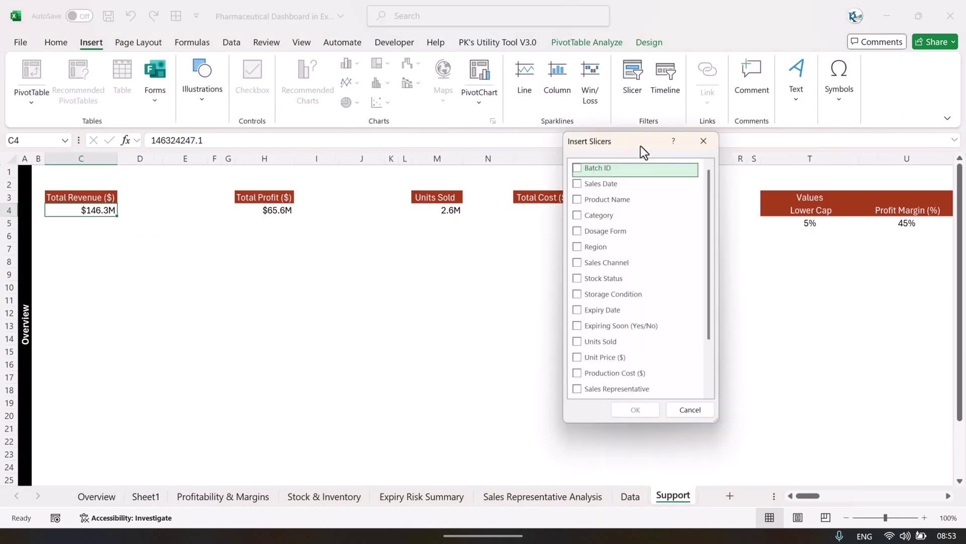
left_click(578, 217)
left_click(577, 231)
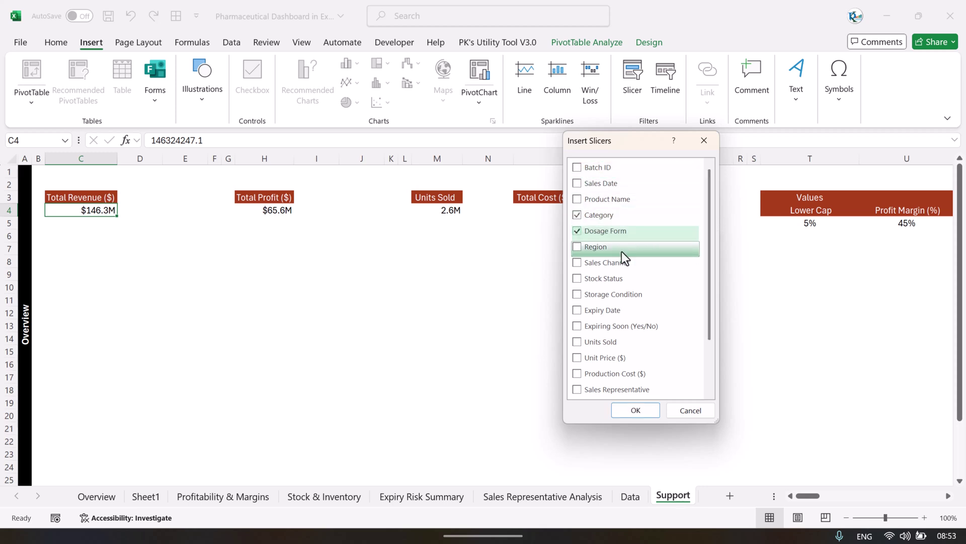
left_click(577, 247)
left_click(637, 410)
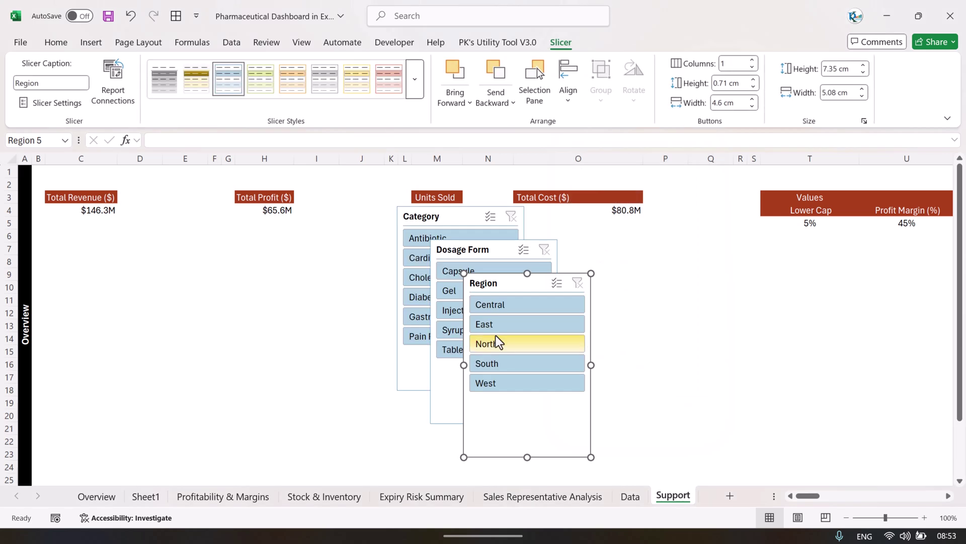
Move the three slicers from Support to Sheet1 and arrange them side by side on the background panel
left_click(471, 250, "ctrl")
left_click(458, 227, "ctrl")
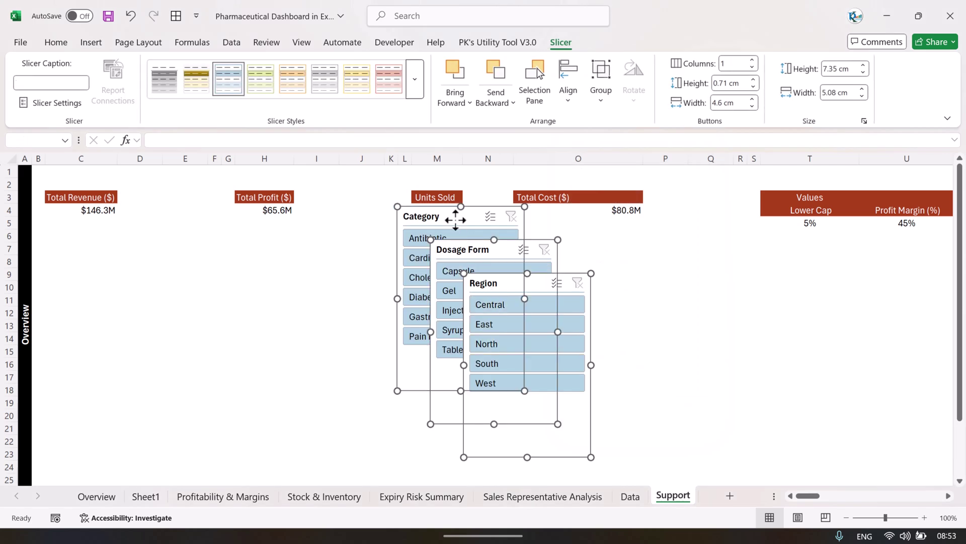
key("ctrl+x")
left_click(145, 496)
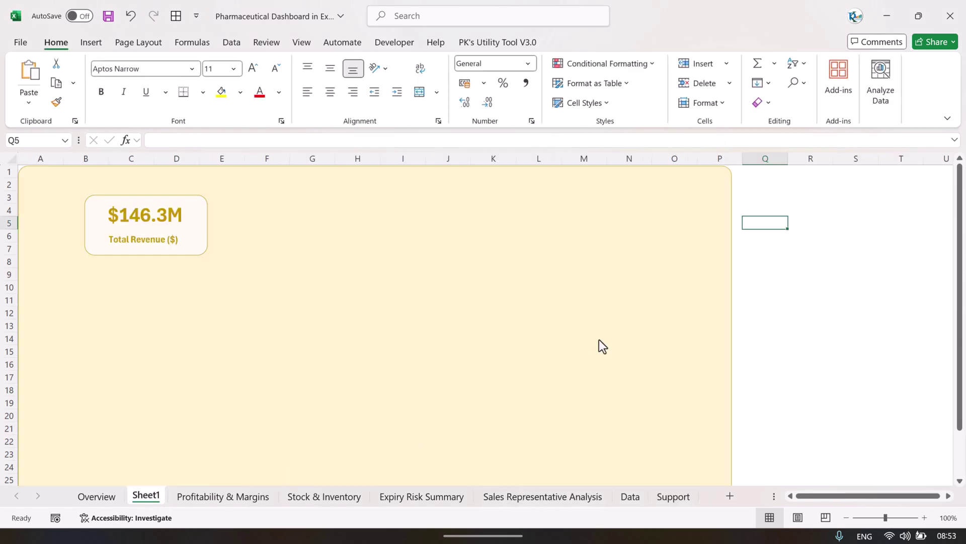
key("ctrl+v")
left_click(496, 187)
left_click(612, 192)
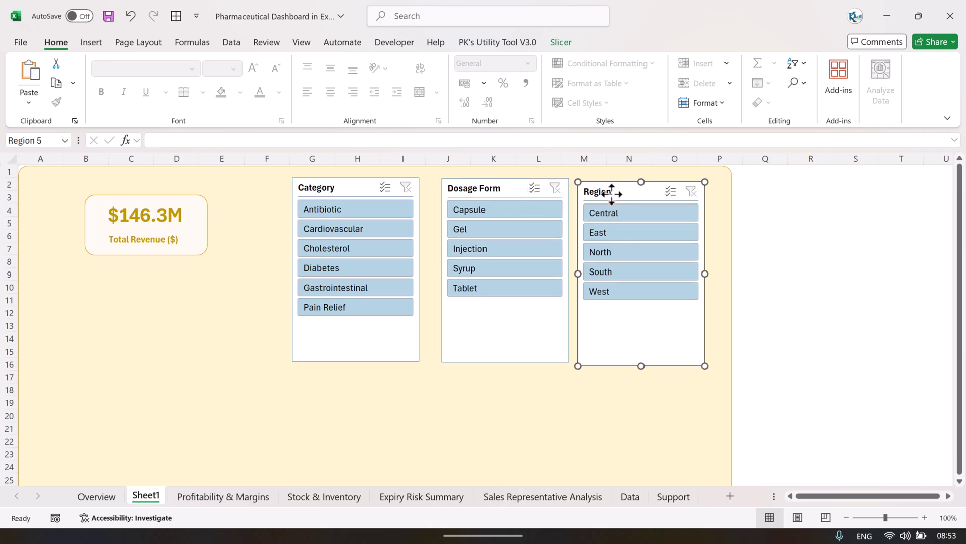
Apply the light yellow slicer style to the Category, Dosage Form and Region slicers together
left_click(477, 199, "ctrl")
left_click(345, 183, "ctrl")
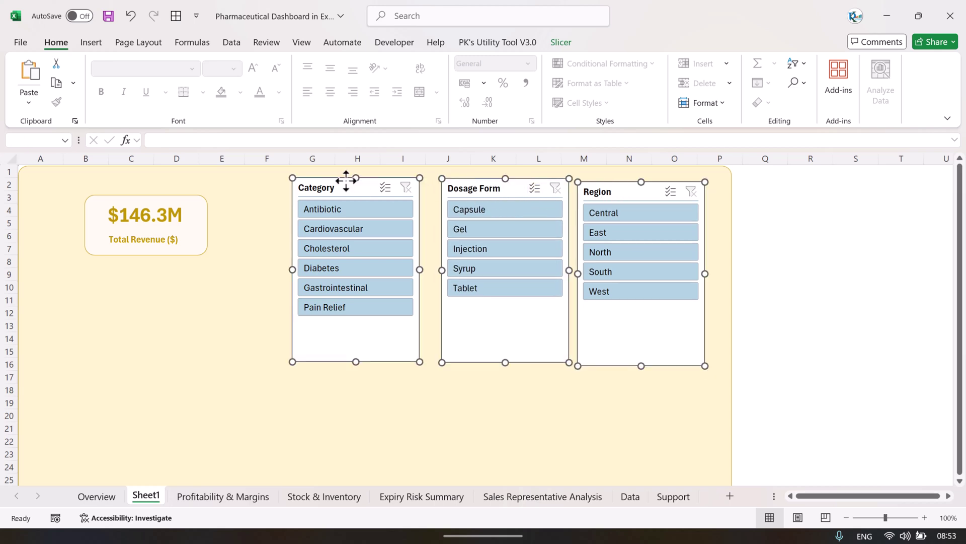
left_click(566, 43)
left_click(419, 81)
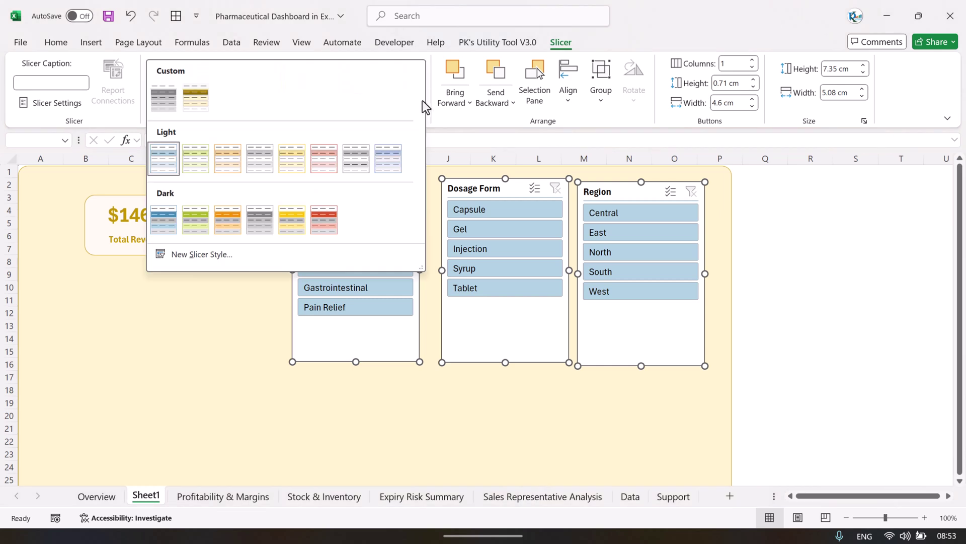
left_click(293, 221)
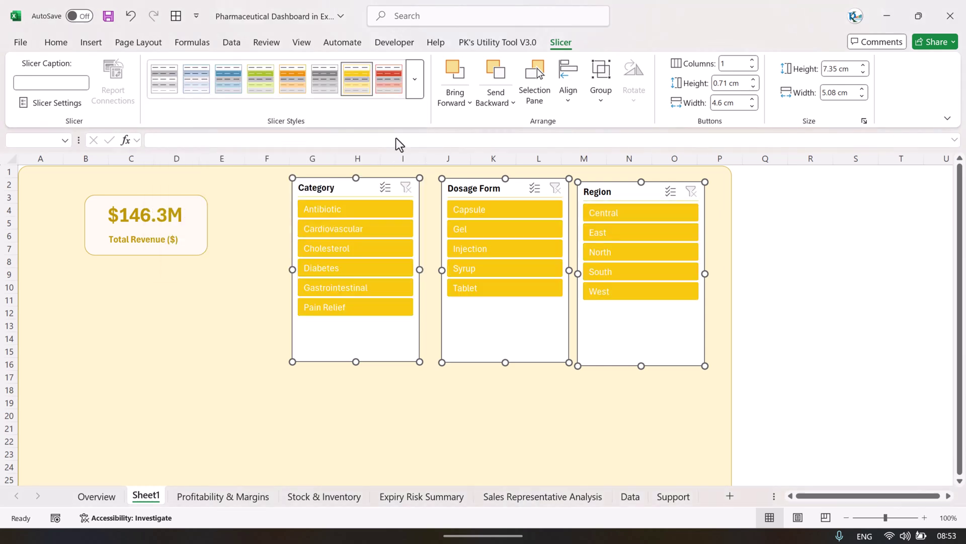
left_click(416, 80)
left_click(300, 167)
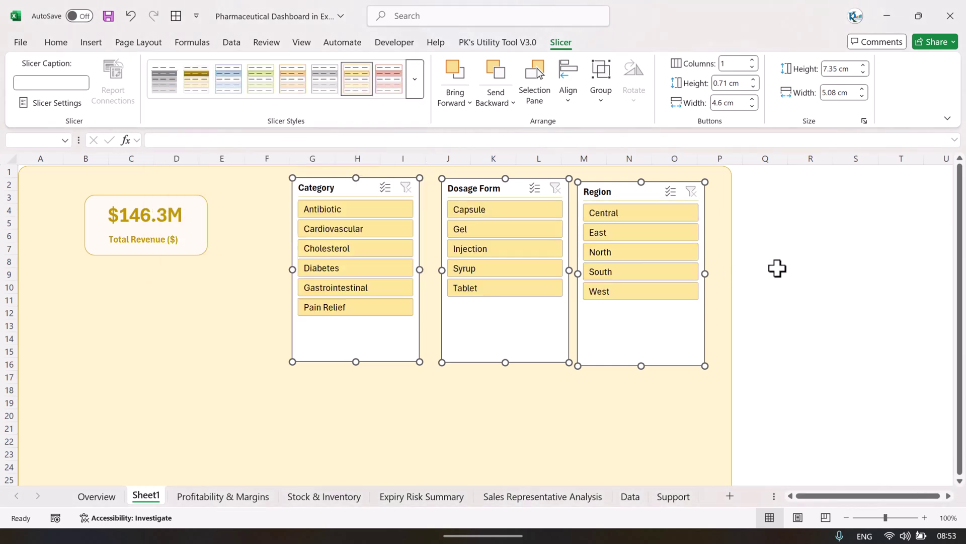
left_click(800, 270)
key("Up")
key("Up")
key("Right")
Test the revenue card by filtering through Antibiotic, Cardiovascular, Diabetes, Gastrointestinal and Cholesterol in the Category slicer, and clear the filter
left_click(356, 207)
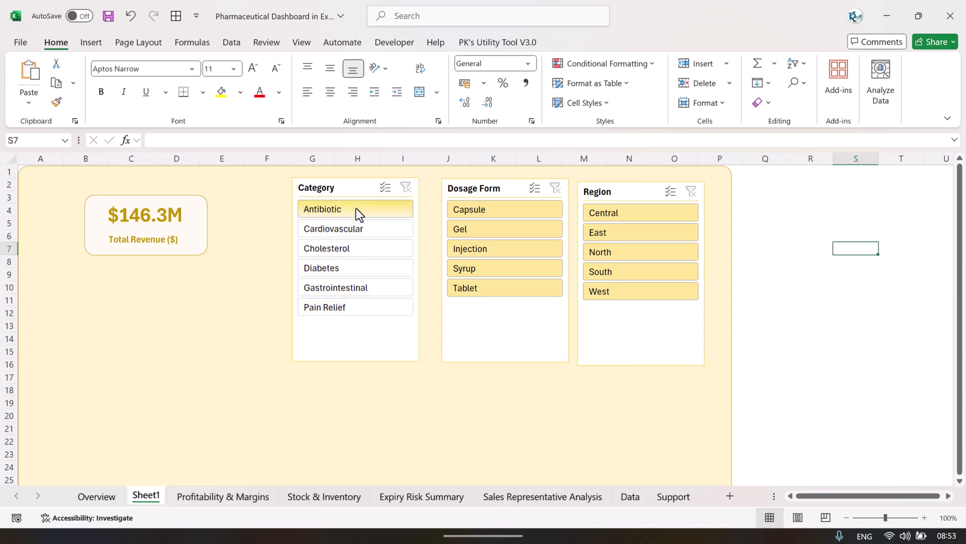
left_click(358, 232)
left_click(346, 267)
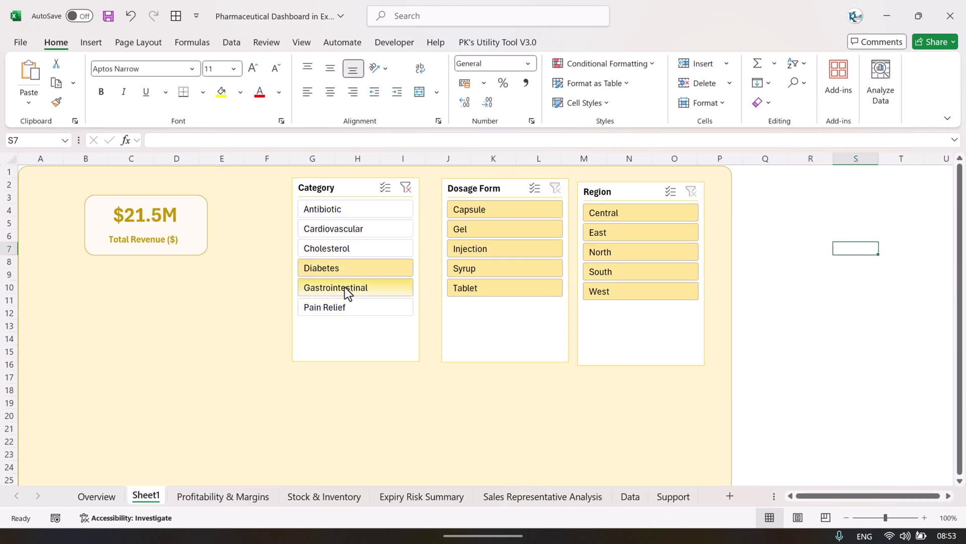
left_click(346, 287)
left_click(345, 249)
left_click(308, 202)
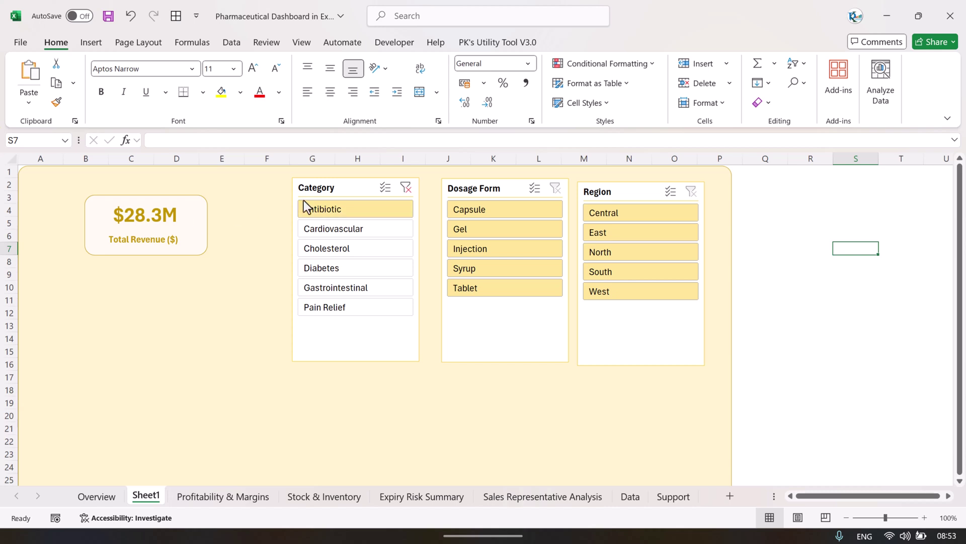
left_click(406, 188)
Test the revenue card by filtering the Dosage Form slicer by Gel, Syrup and Tablet, and clear the filter
left_click(506, 231)
left_click(504, 271, "ctrl")
left_click_drag(504, 272, 506, 283)
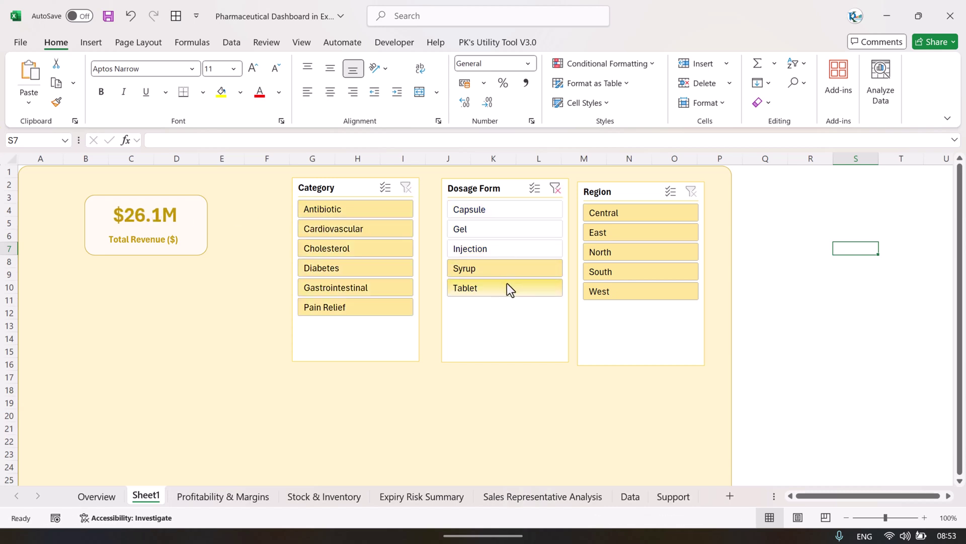
left_click(506, 284)
left_click(555, 190)
left_click(860, 270)
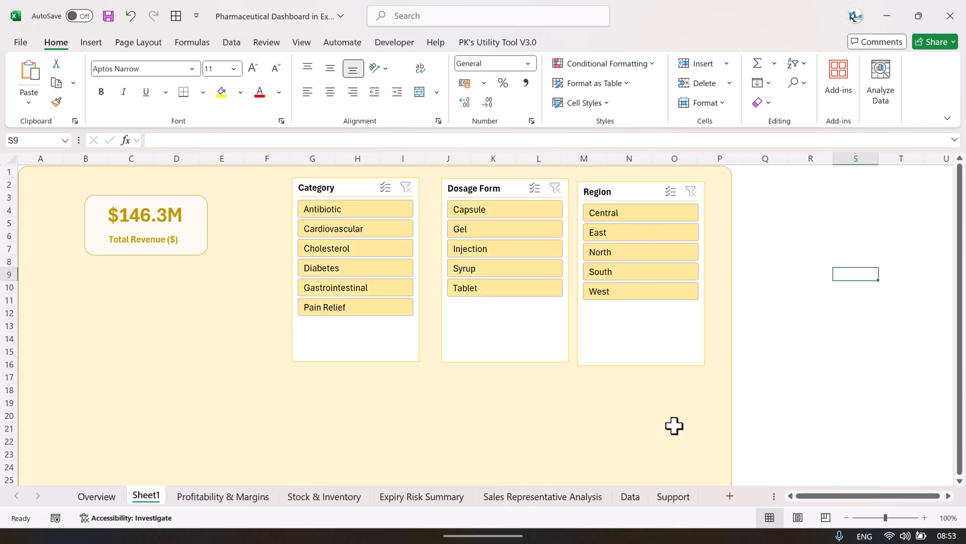
Return to the Overview sheet to view the finished dashboard with its KPI cards and charts
left_click(441, 524)
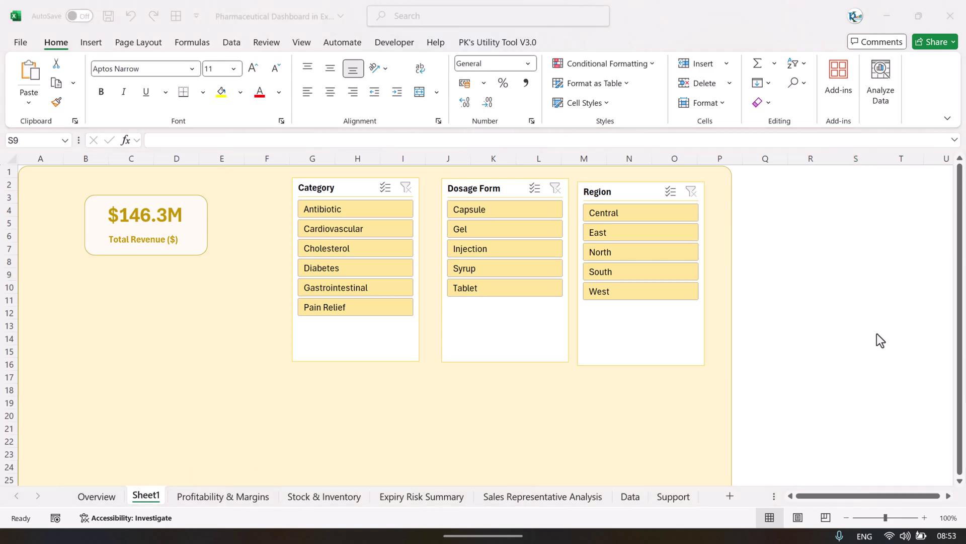
left_click(96, 496)
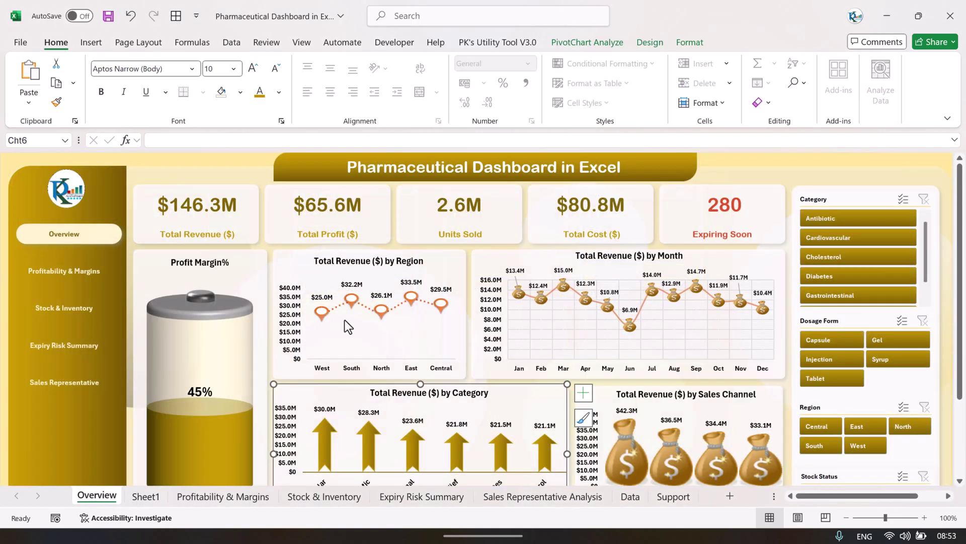
mouse_move(672, 296)
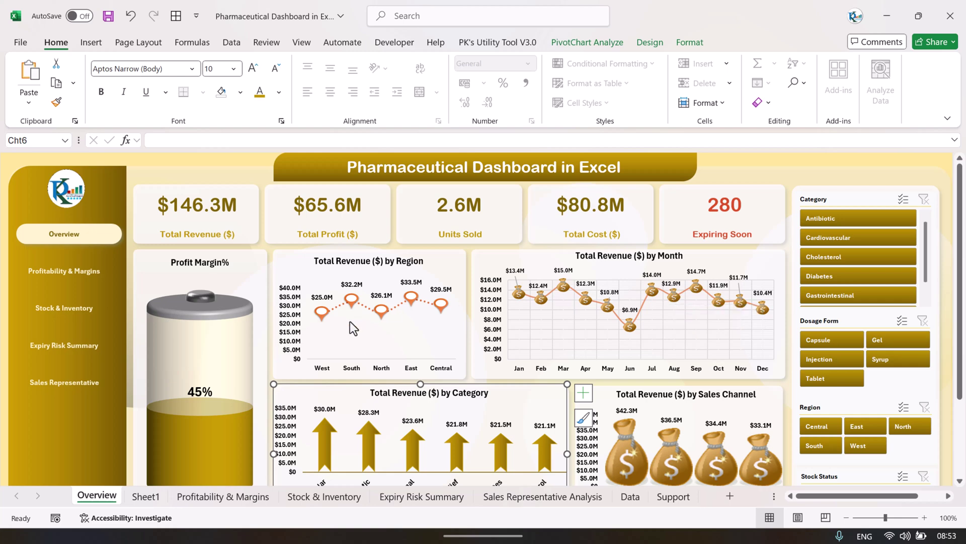